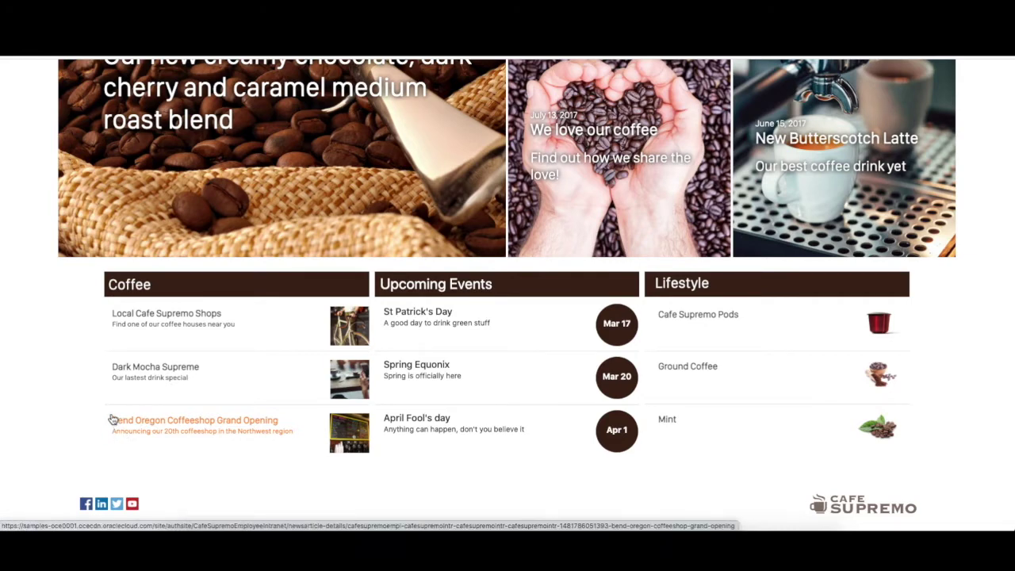
pyautogui.click(132, 434)
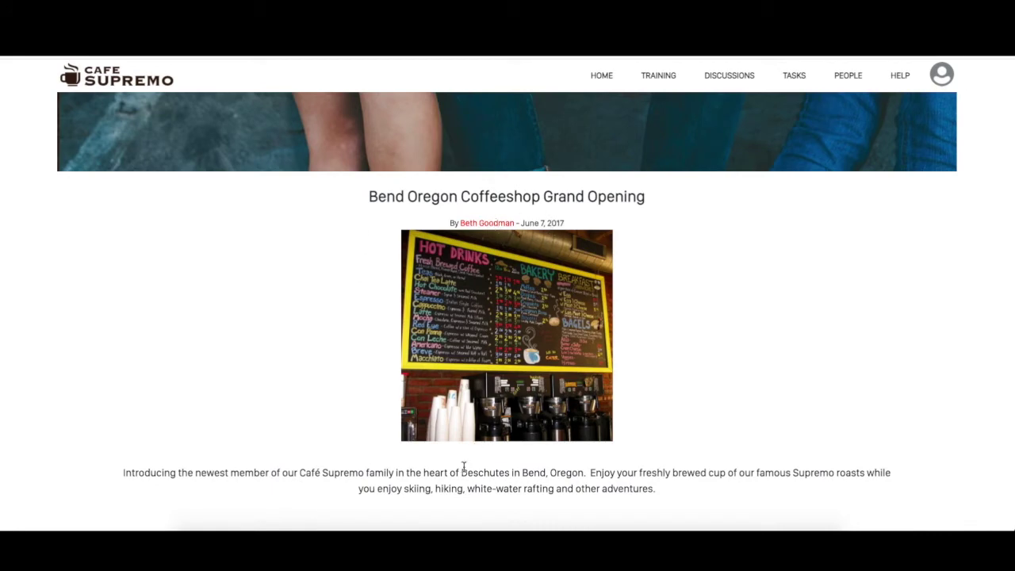
pyautogui.scroll(-1, 462, 467)
pyautogui.hscroll(-5, 462, 471)
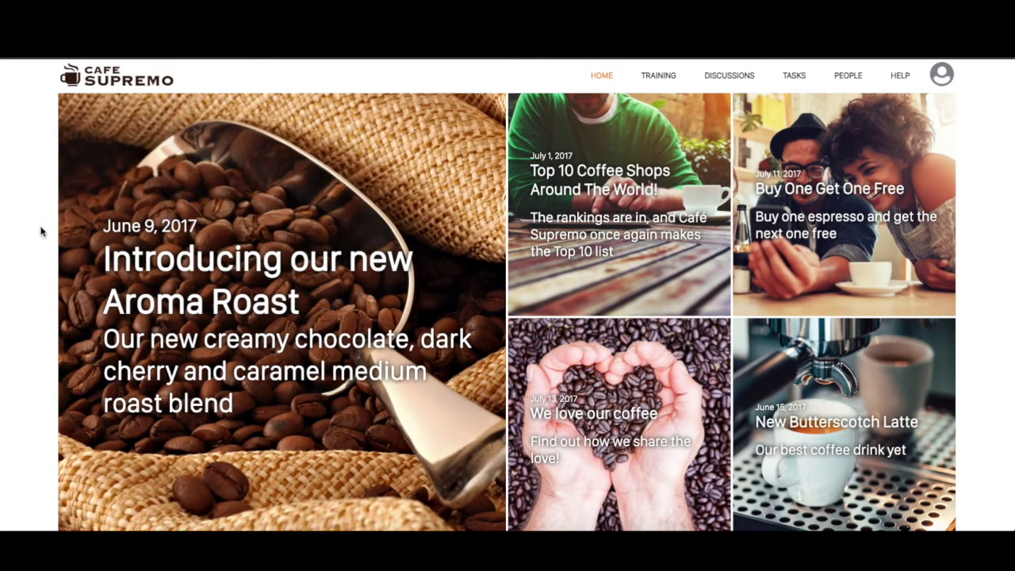
pyautogui.click(664, 78)
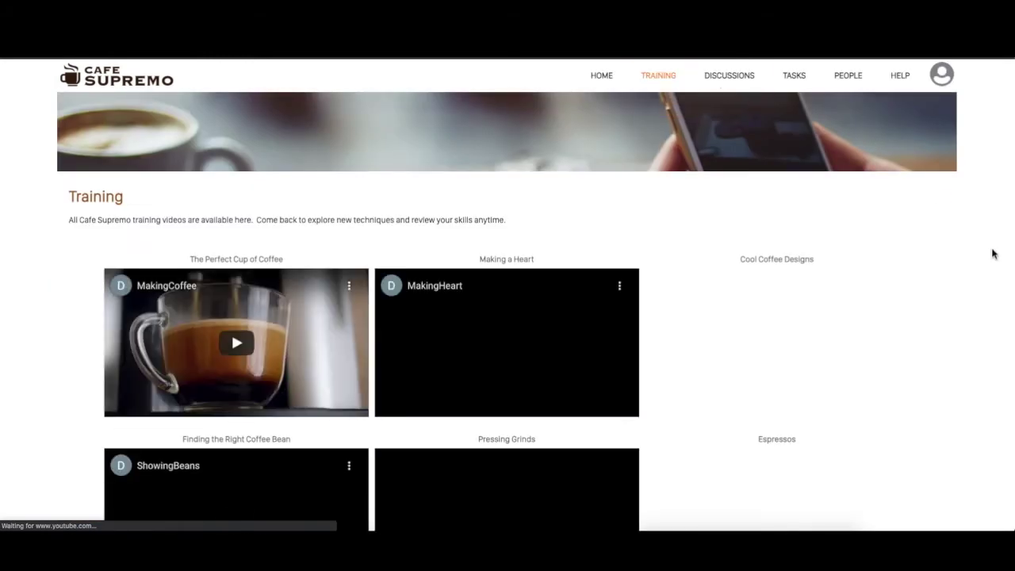
# Play the Espressos training video briefly, then pause it.
pyautogui.scroll(-1, 993, 255)
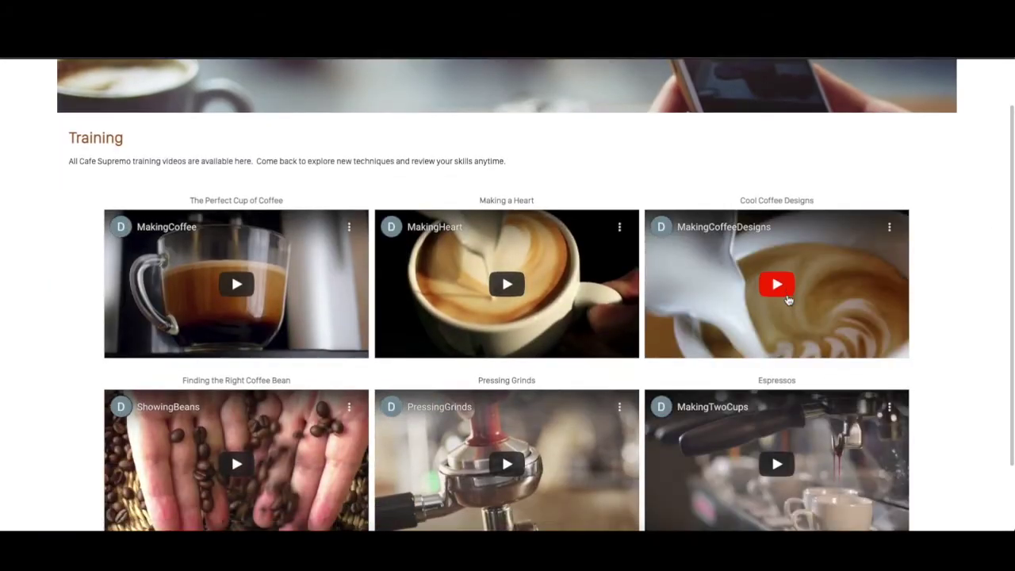
pyautogui.scroll(-1, 788, 299)
pyautogui.click(786, 390)
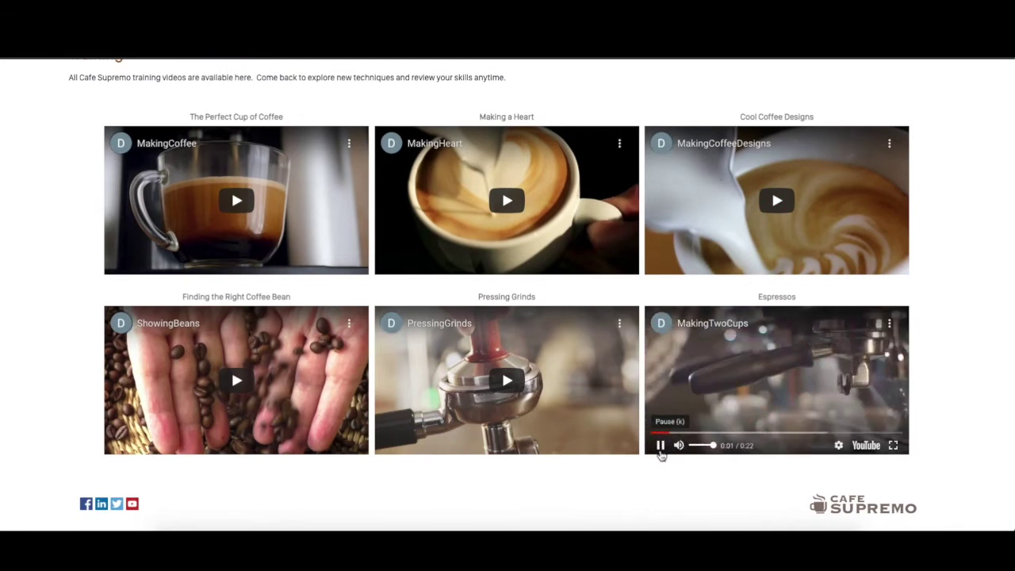
pyautogui.click(660, 447)
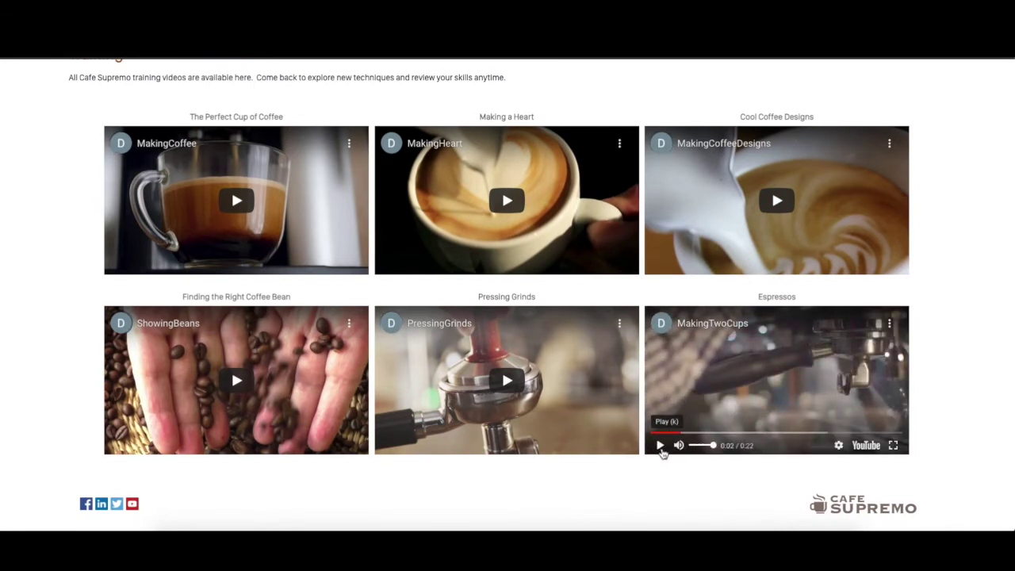
# Open the Sign Up for Training page from the TRAINING menu.
pyautogui.scroll(2, 722, 193)
pyautogui.moveTo(670, 93)
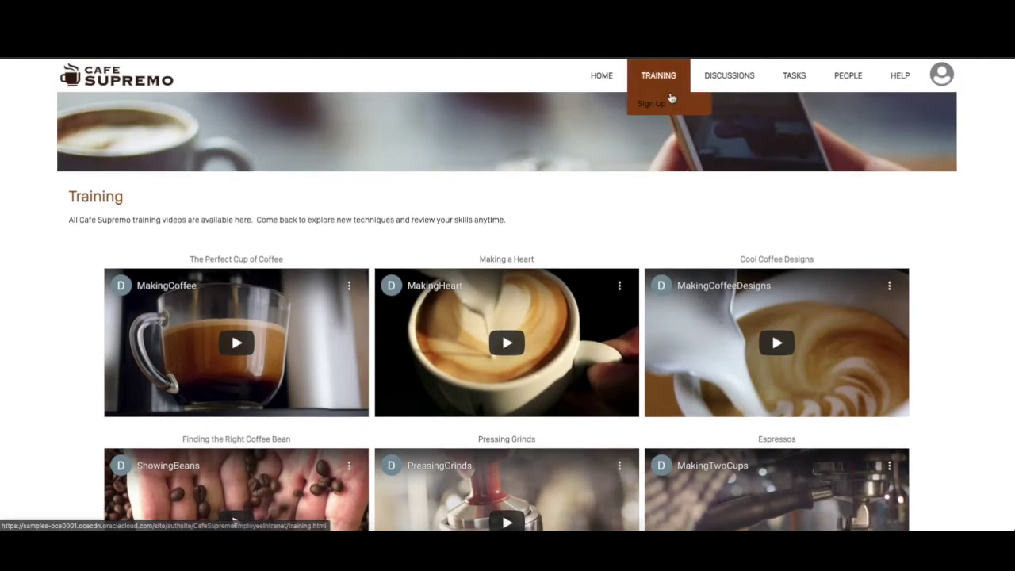
pyautogui.click(671, 107)
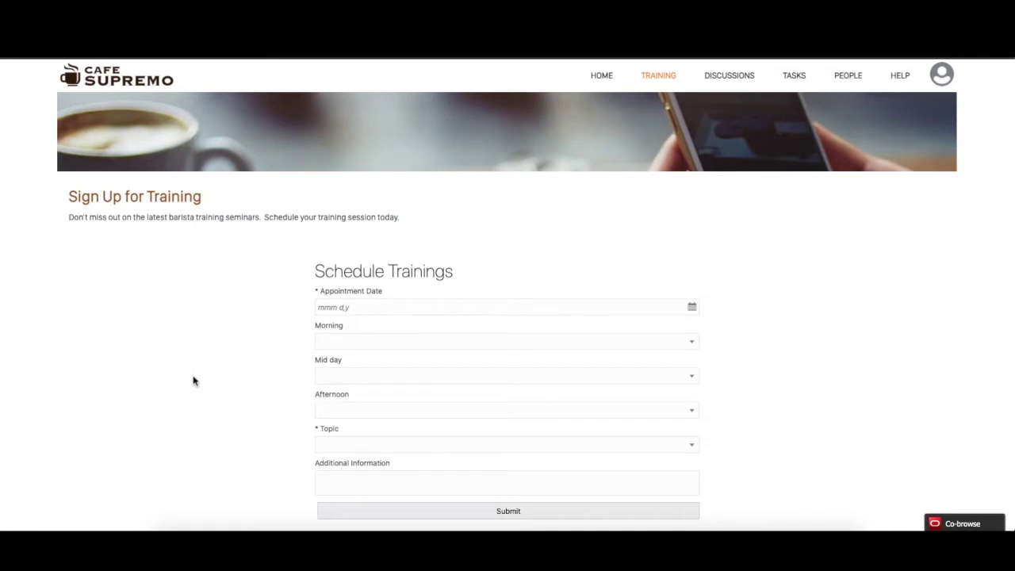
# Set the training date to Mar 15, 2021 with sessions at 9:30 AM, 11:30 AM and 3:30 PM.
pyautogui.scroll(-1, 192, 381)
pyautogui.click(381, 286)
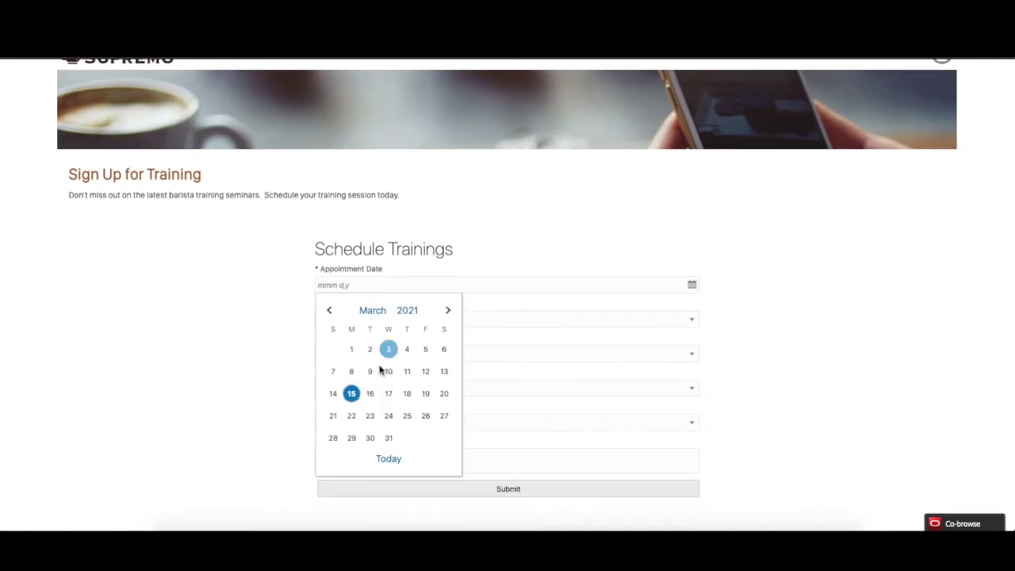
pyautogui.click(353, 393)
pyautogui.click(390, 321)
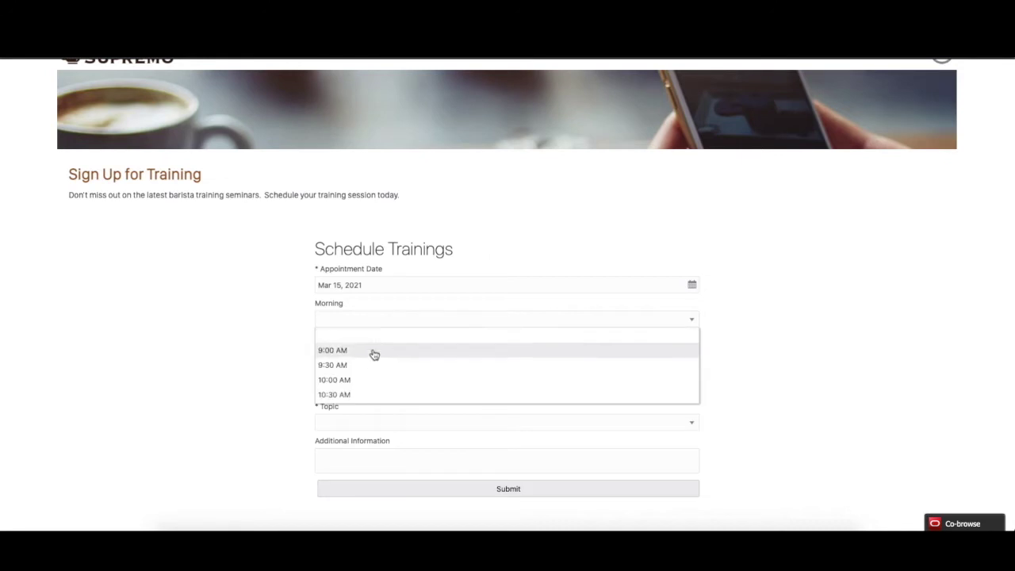
pyautogui.click(369, 367)
pyautogui.click(369, 356)
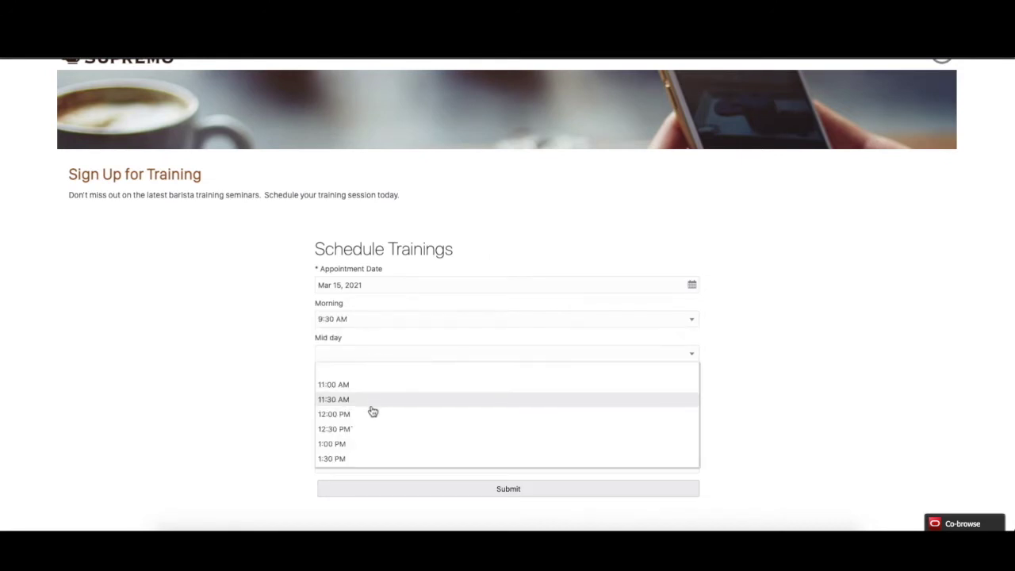
pyautogui.click(371, 403)
pyautogui.click(394, 387)
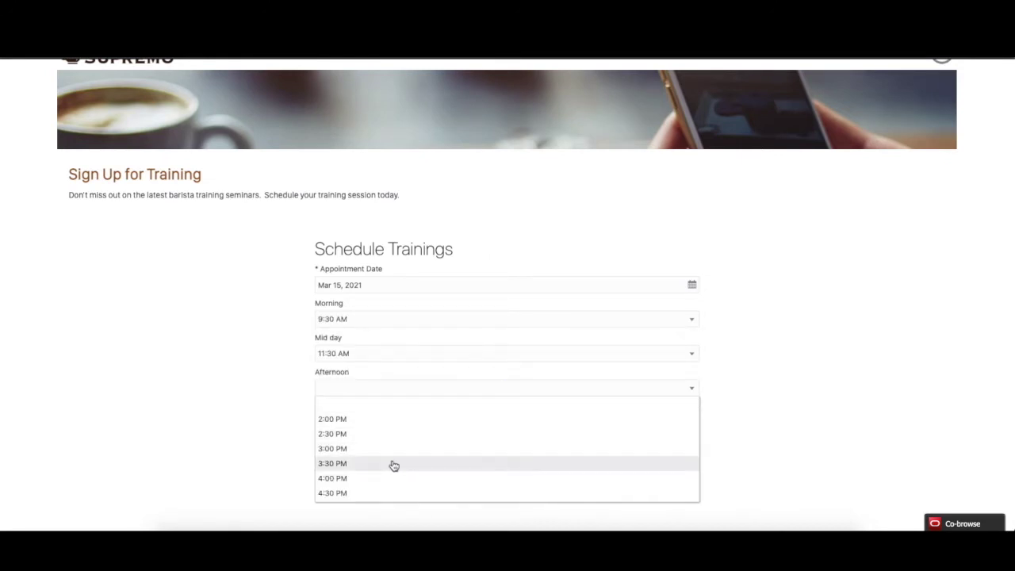
pyautogui.click(394, 466)
# Choose Master Mixes as the topic, submit the booking and dismiss the confirmation.
pyautogui.scroll(-2, 390, 460)
pyautogui.click(390, 348)
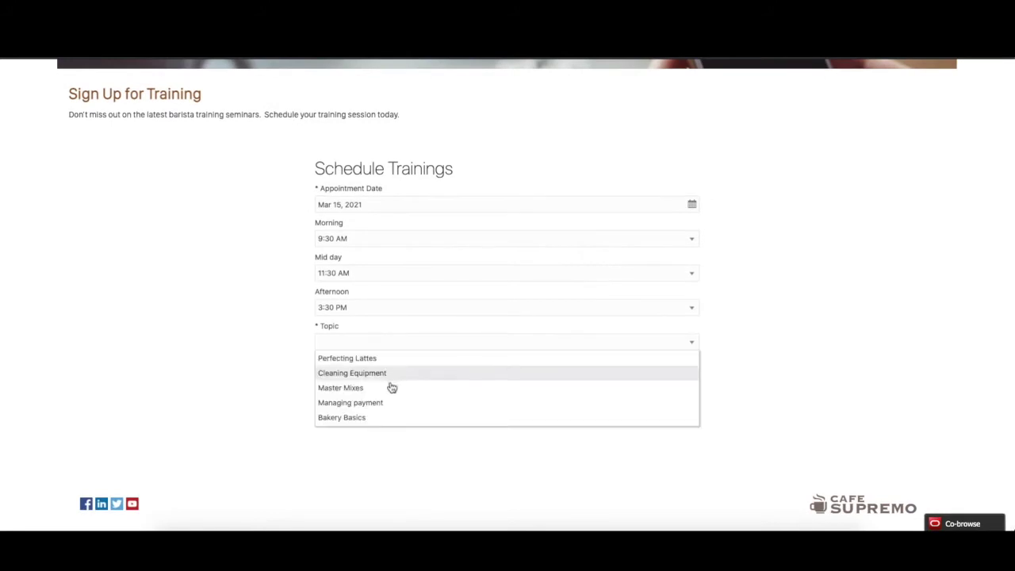
pyautogui.click(391, 389)
pyautogui.click(431, 410)
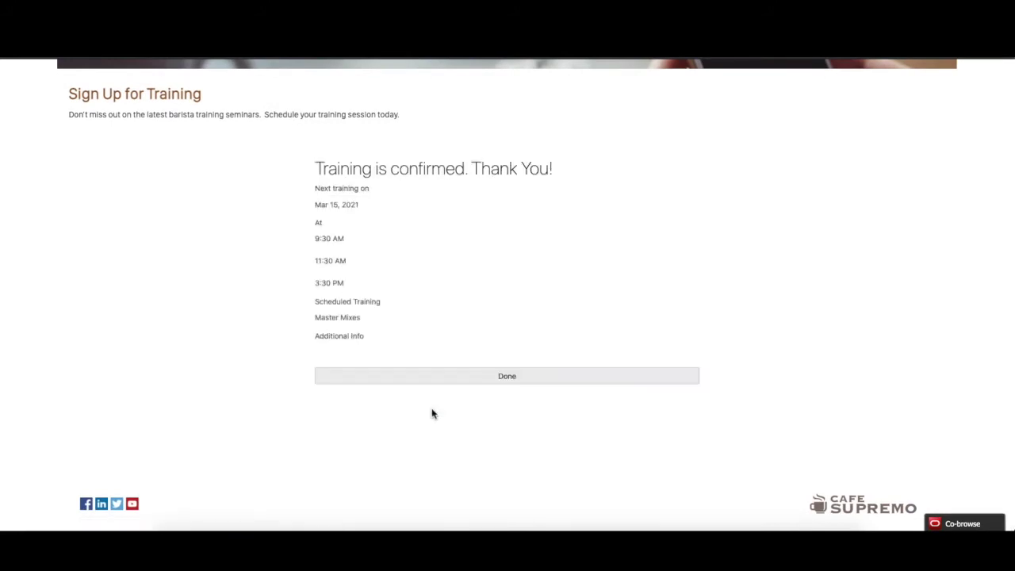
pyautogui.click(508, 379)
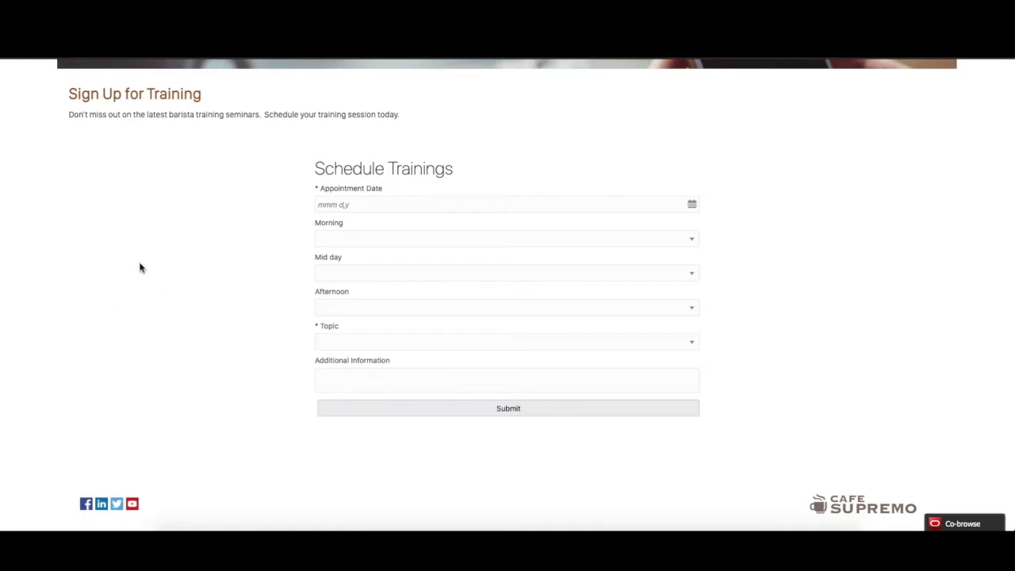
pyautogui.scroll(3, 128, 134)
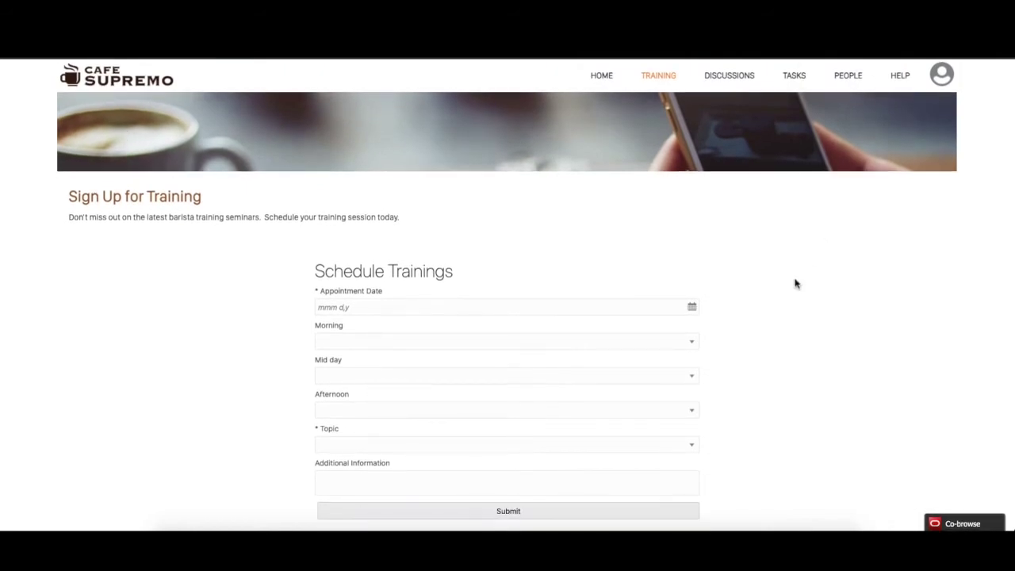
# Post 'Hello Everybody!' in the Northwest Connect discussion, then go to the Tasks page.
pyautogui.click(729, 76)
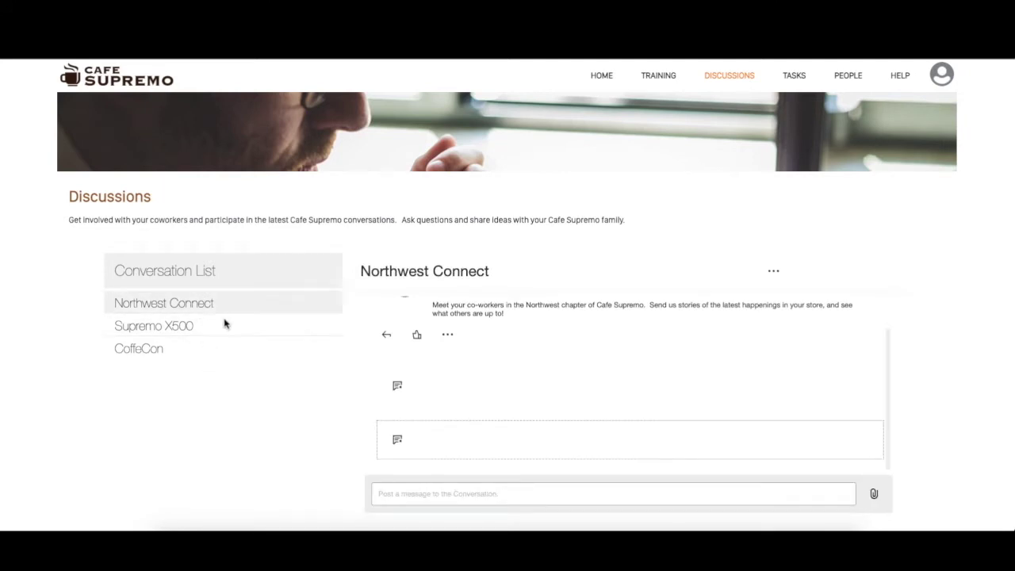
pyautogui.click(444, 490)
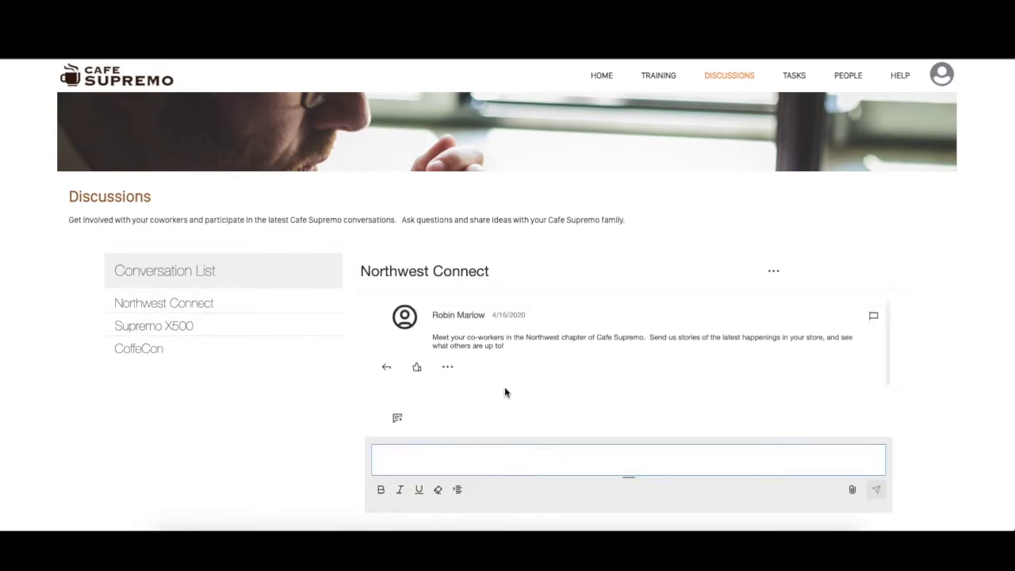
pyautogui.write('Hello Everybody!')
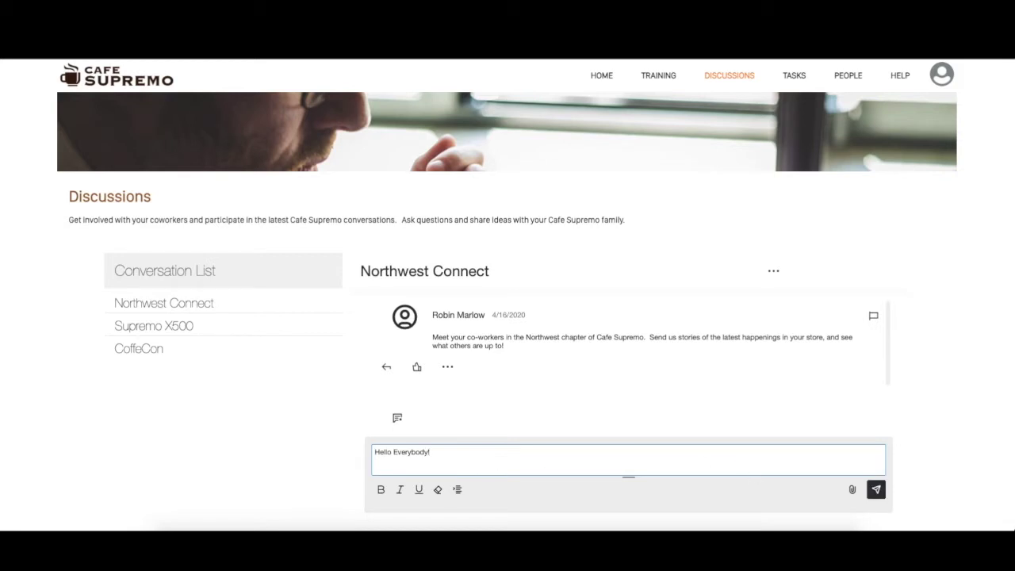
pyautogui.click(876, 489)
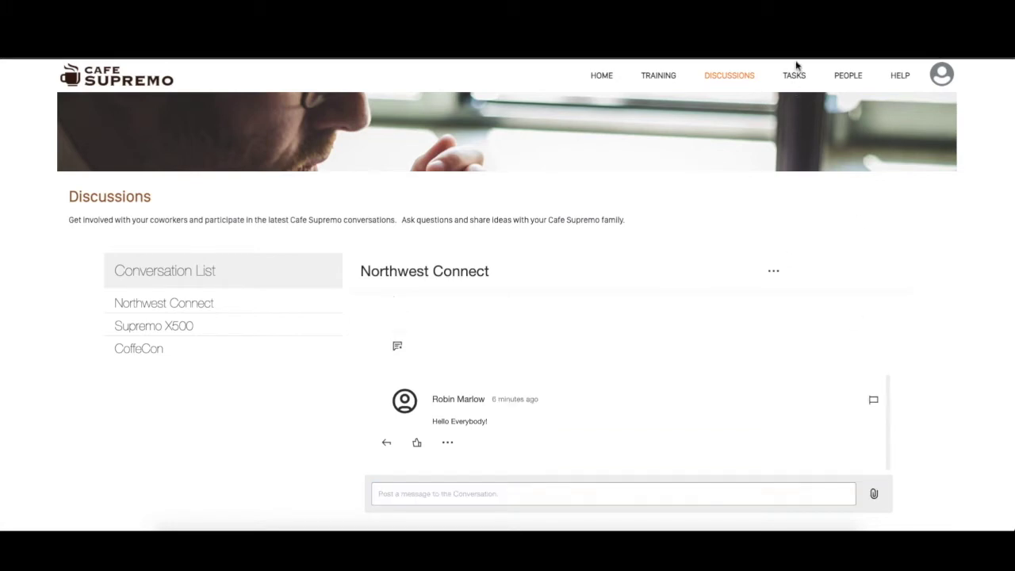
pyautogui.click(796, 76)
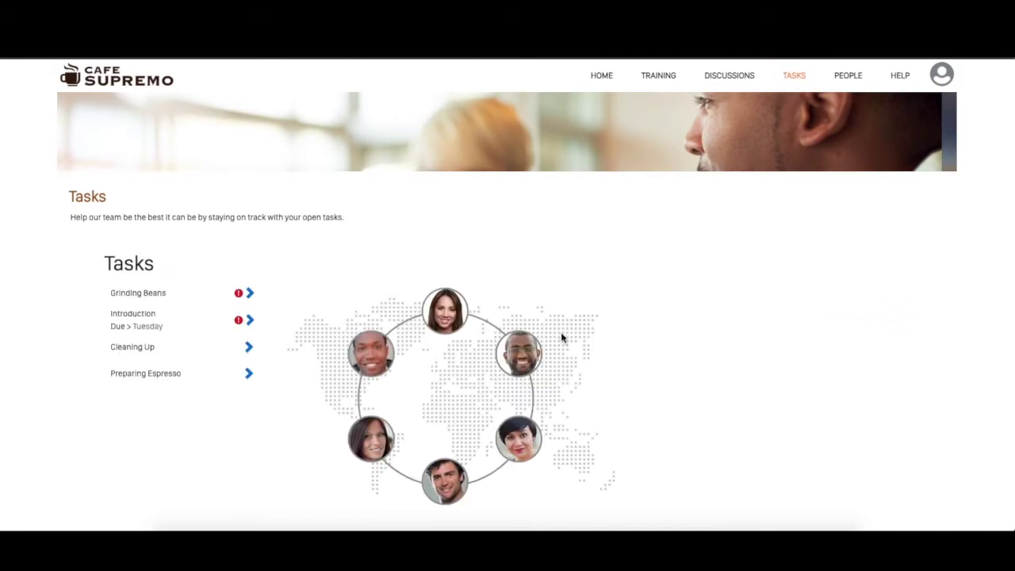
# Look through the Grinding Beans and Introduction training tasks.
pyautogui.scroll(-2, 562, 337)
pyautogui.scroll(2, 562, 337)
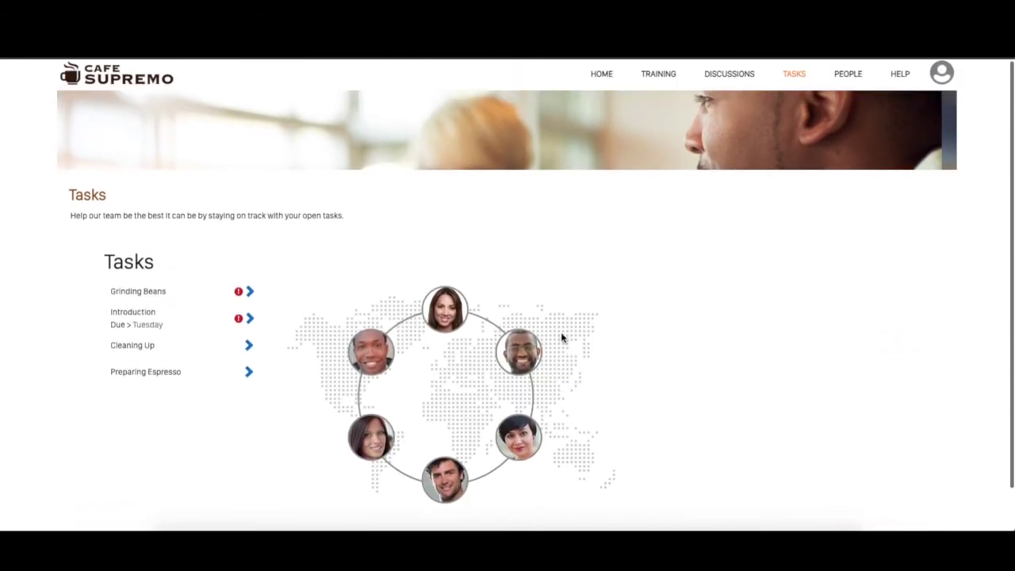
pyautogui.click(161, 293)
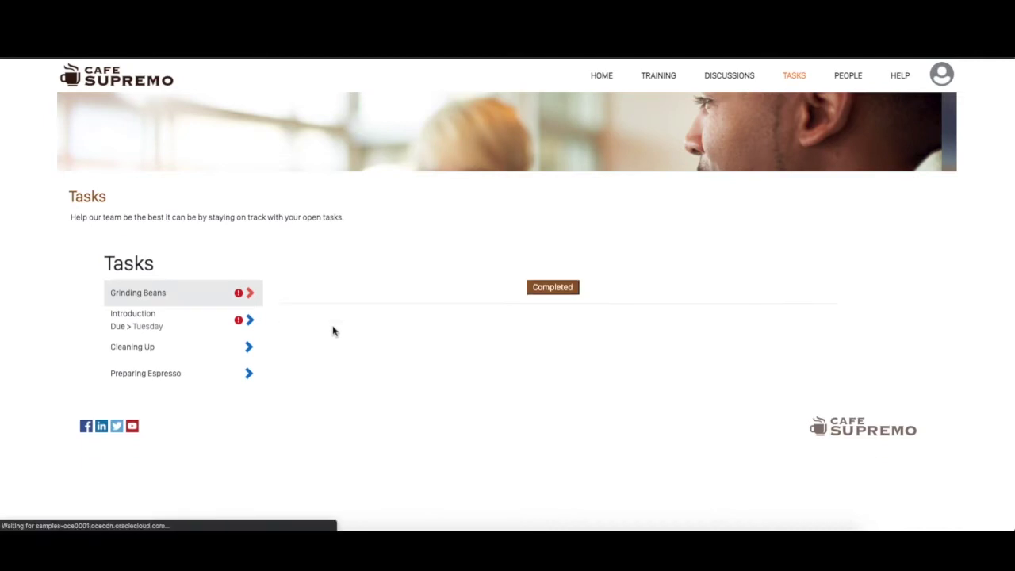
pyautogui.scroll(-2, 333, 330)
pyautogui.scroll(-1, 333, 327)
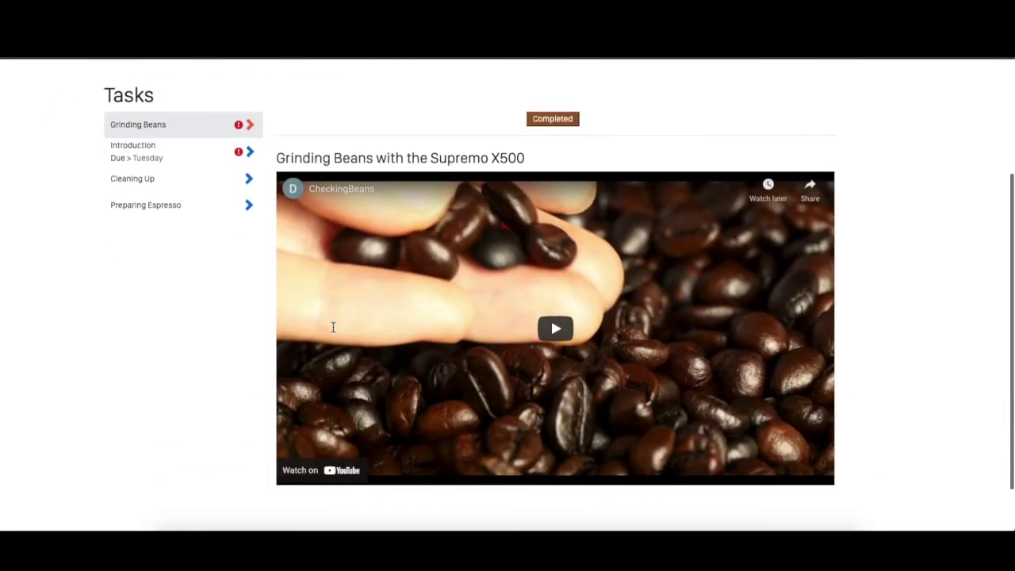
pyautogui.scroll(1, 333, 326)
pyautogui.scroll(1, 333, 326)
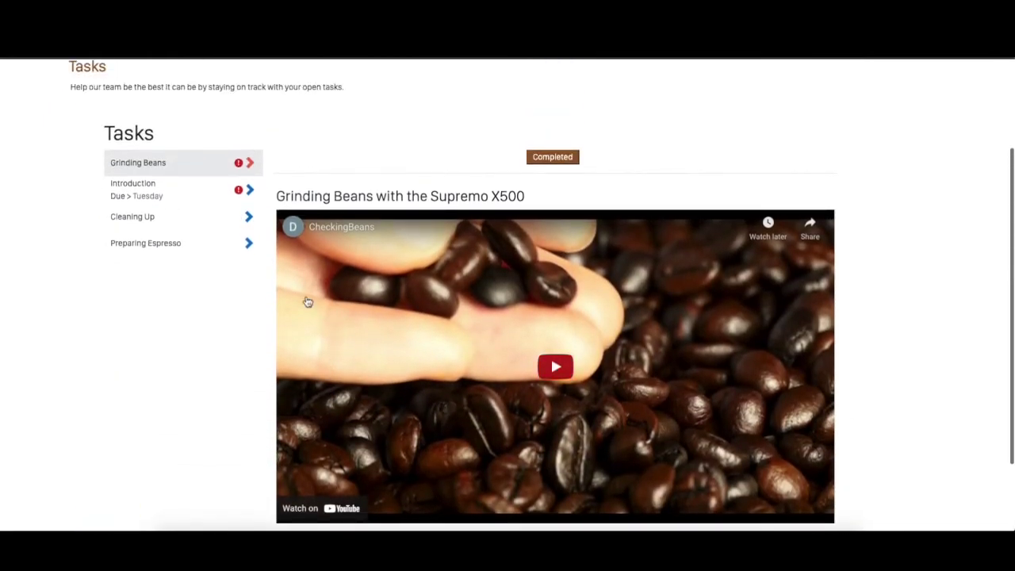
pyautogui.click(154, 197)
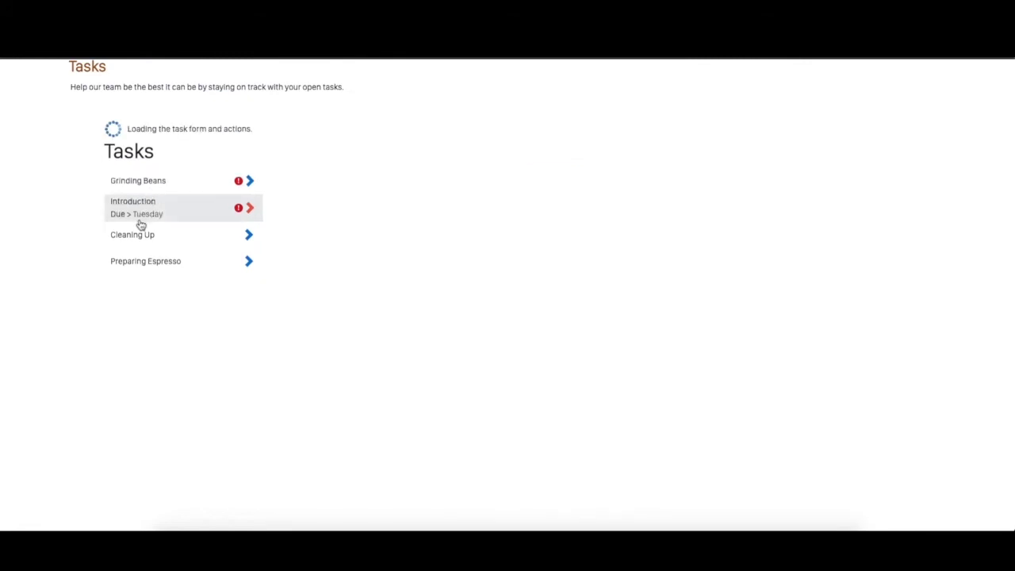
# Watch the Cleaning Up video to near its end and mark the task completed.
pyautogui.scroll(-2, 353, 388)
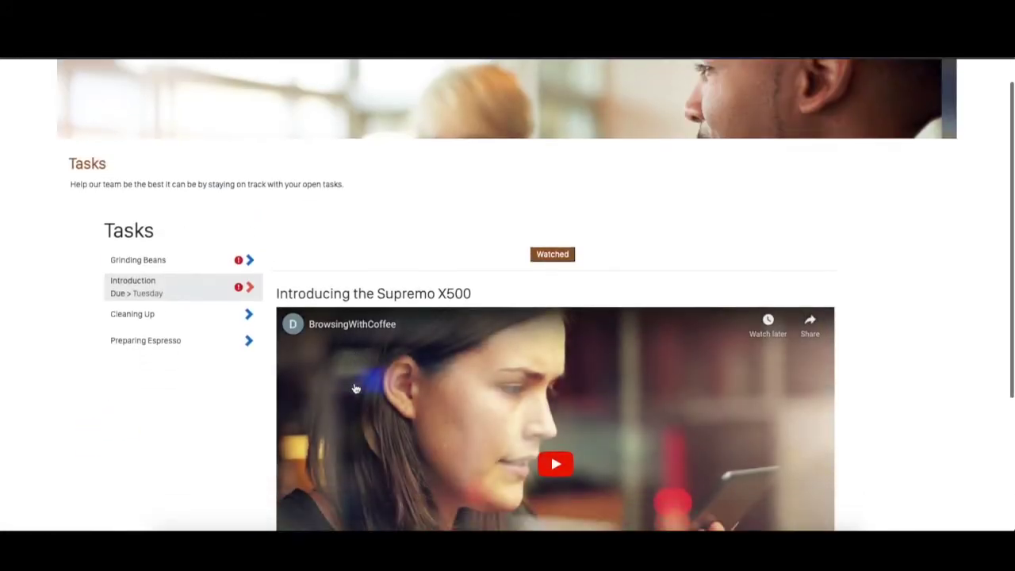
pyautogui.click(135, 183)
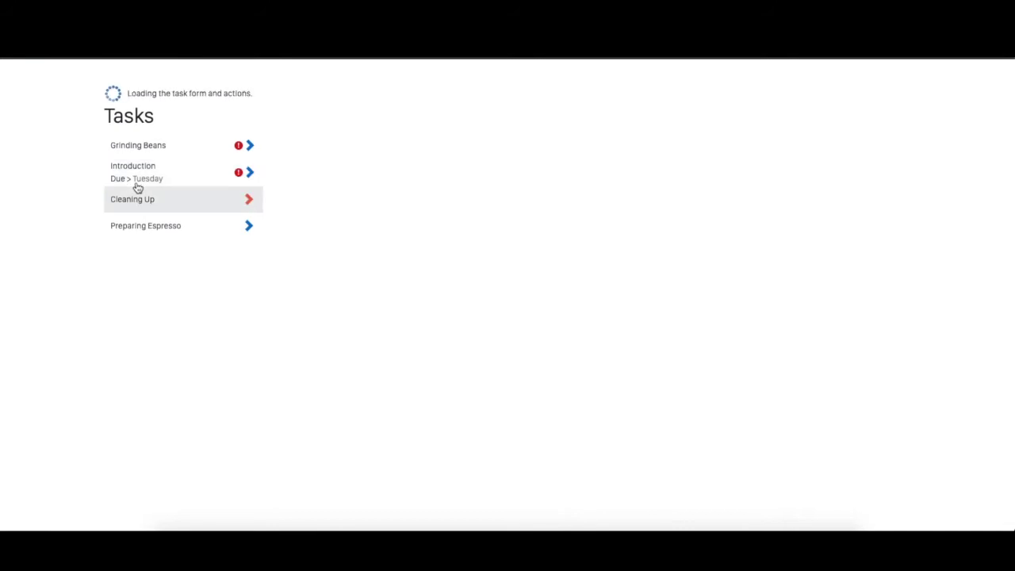
pyautogui.scroll(-2, 341, 381)
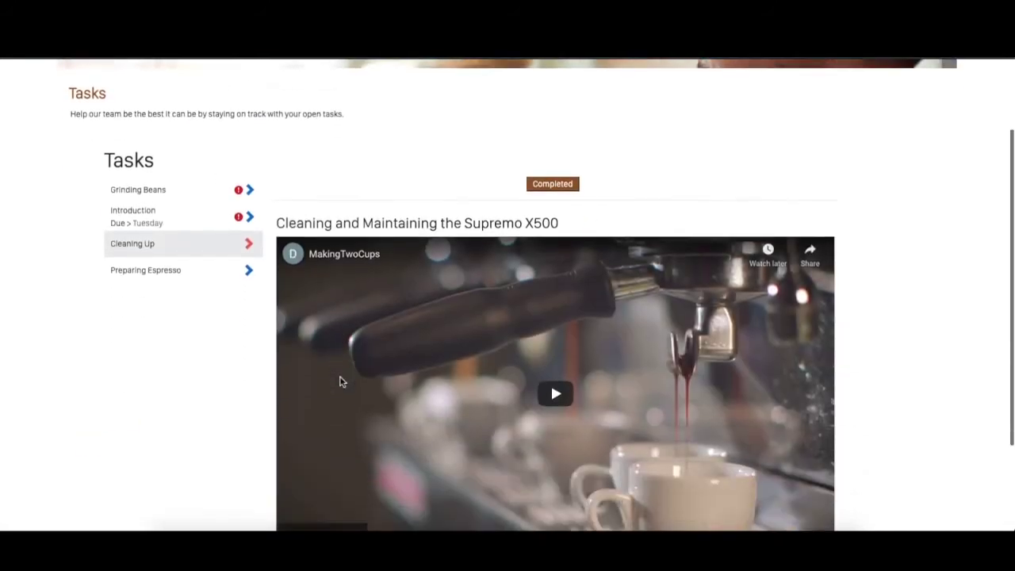
pyautogui.click(557, 362)
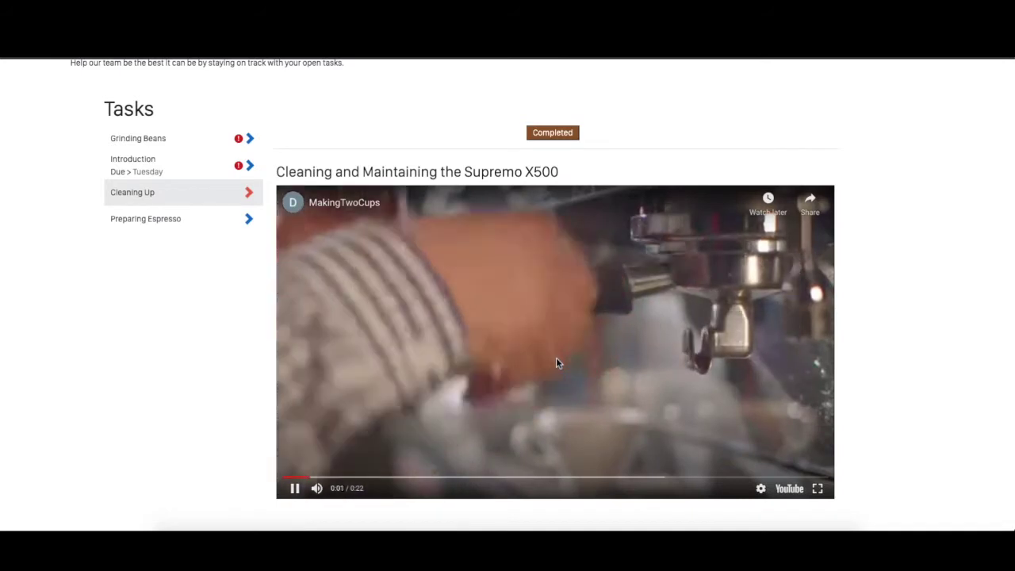
pyautogui.click(556, 362)
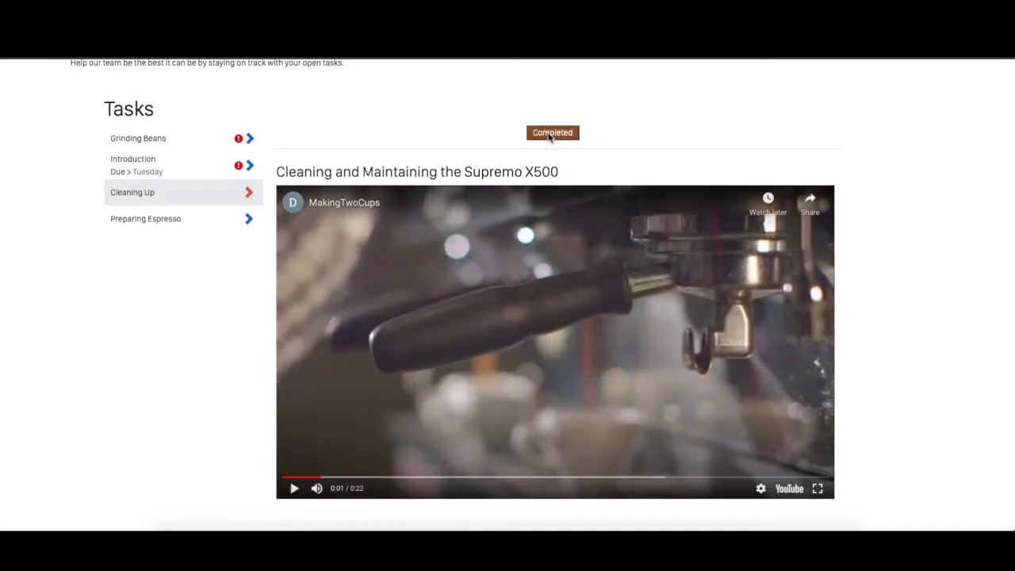
pyautogui.click(801, 477)
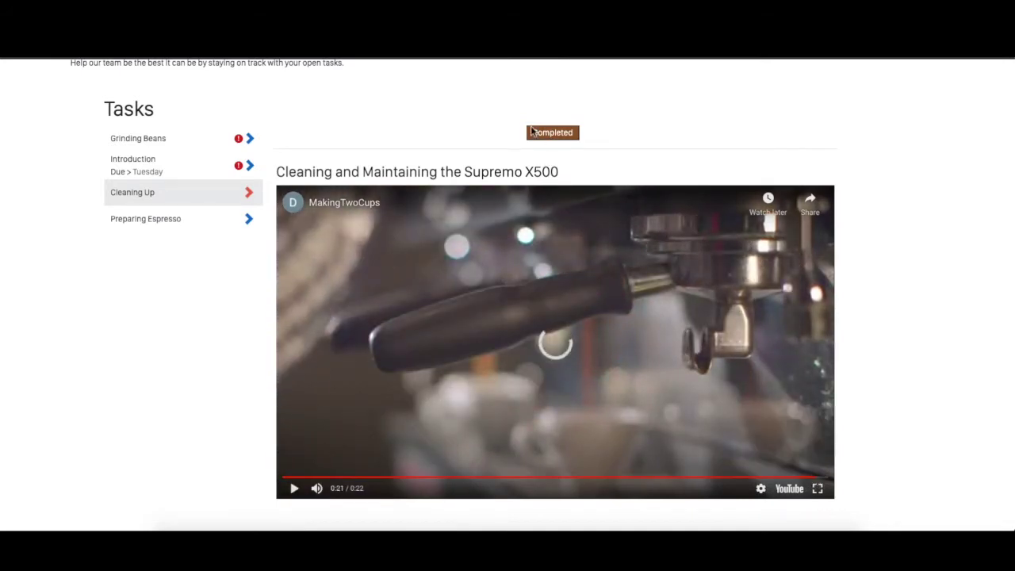
pyautogui.click(552, 133)
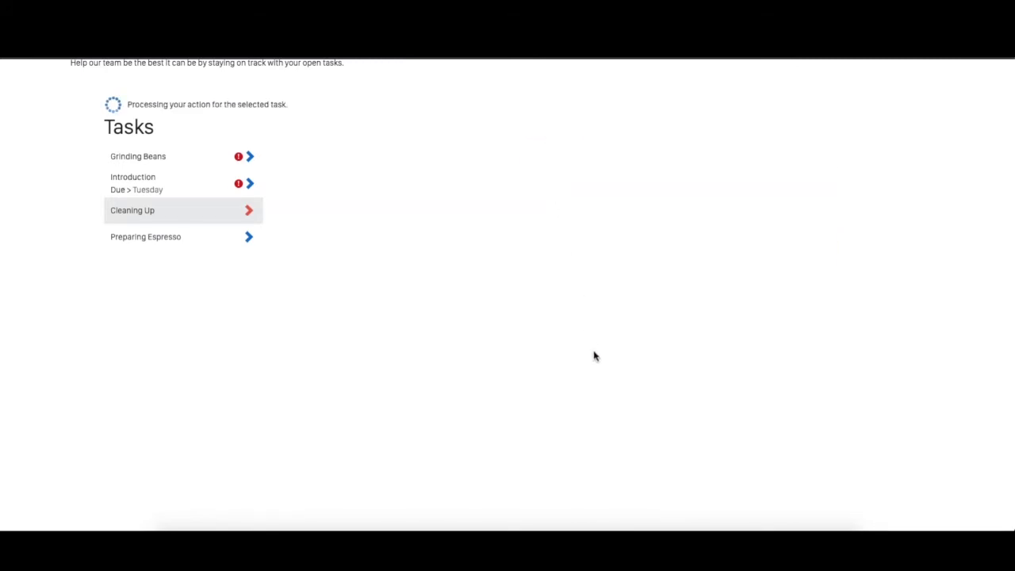
pyautogui.scroll(3, 595, 356)
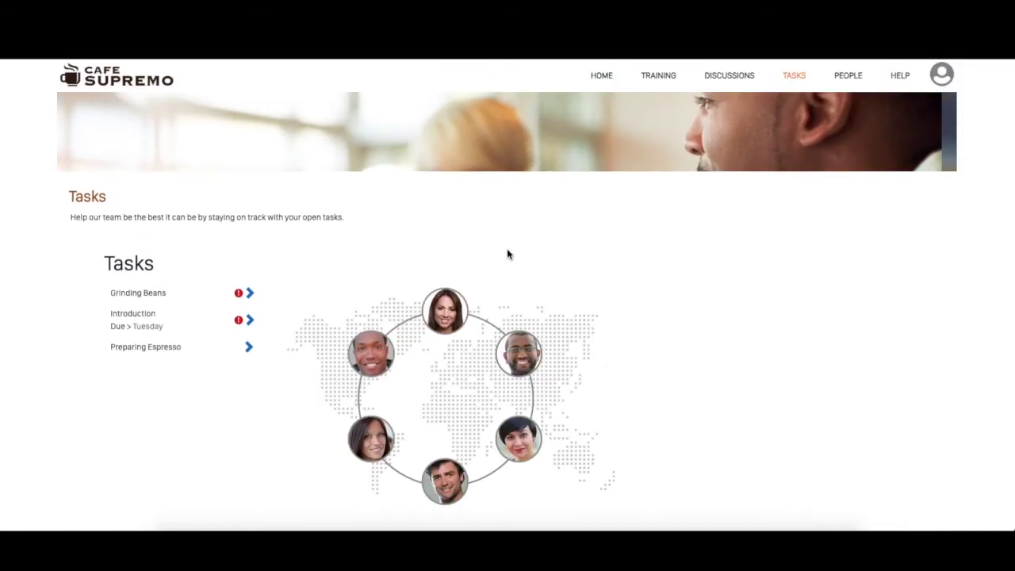
pyautogui.click(842, 84)
# Browse the People page and the support Help page.
pyautogui.scroll(-3, 942, 349)
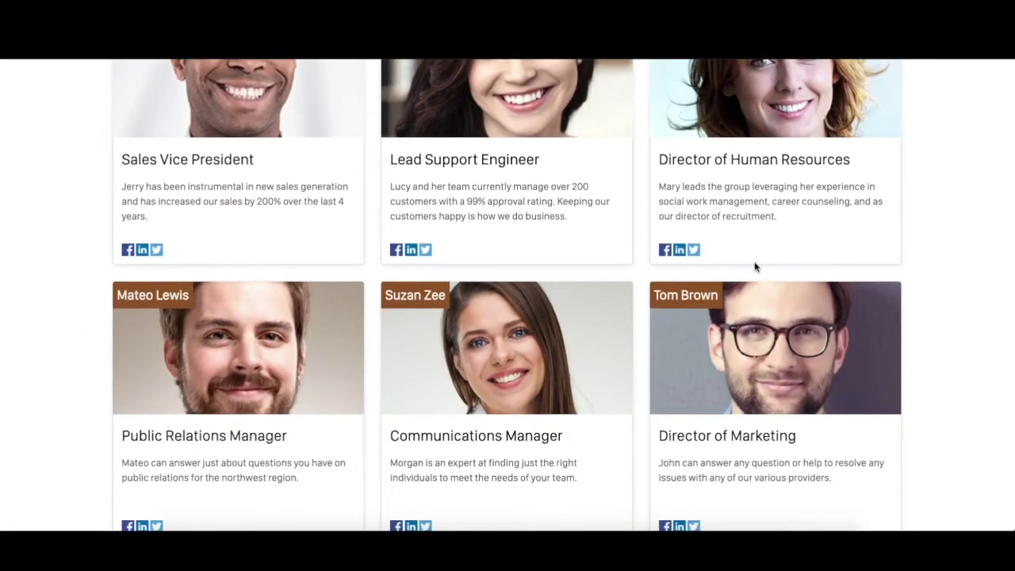
pyautogui.scroll(-1, 939, 296)
pyautogui.scroll(4, 938, 296)
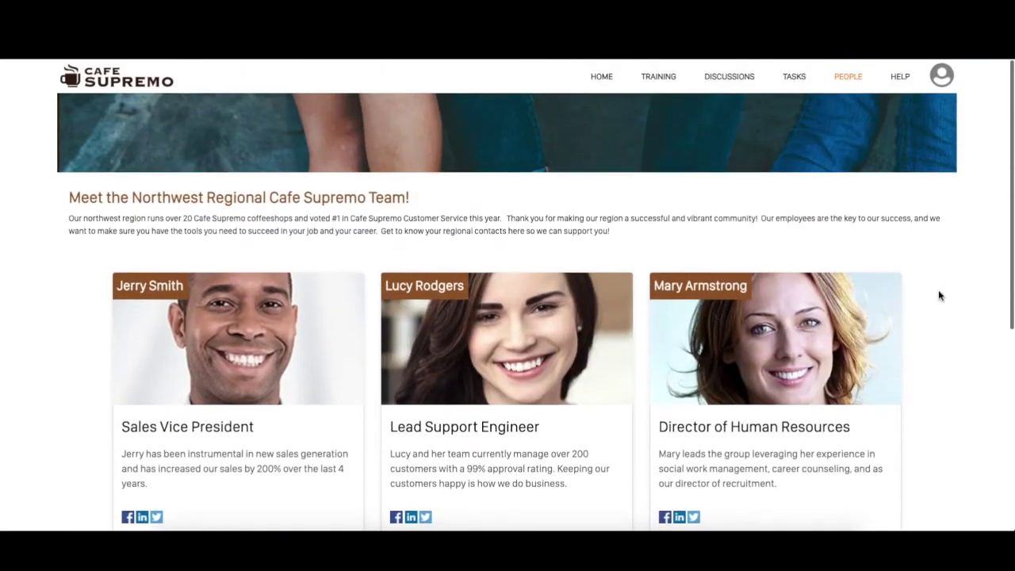
pyautogui.click(901, 80)
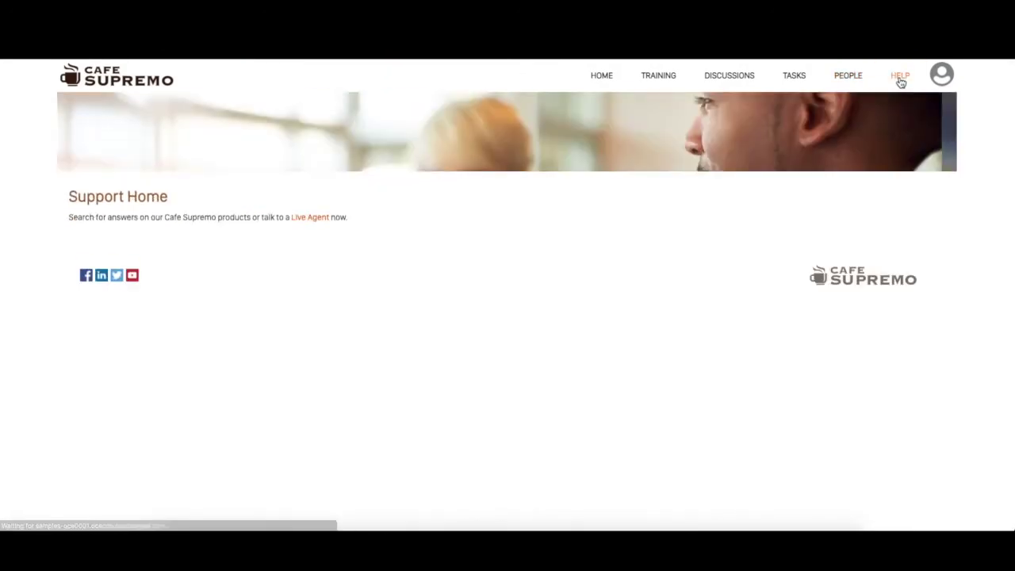
pyautogui.scroll(-1, 422, 382)
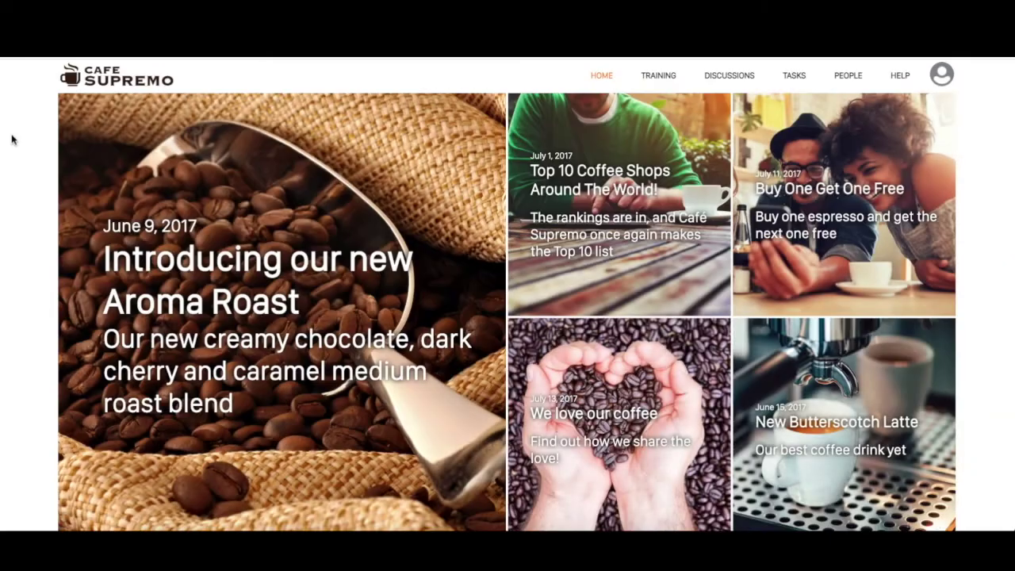
pyautogui.scroll(-1, 990, 275)
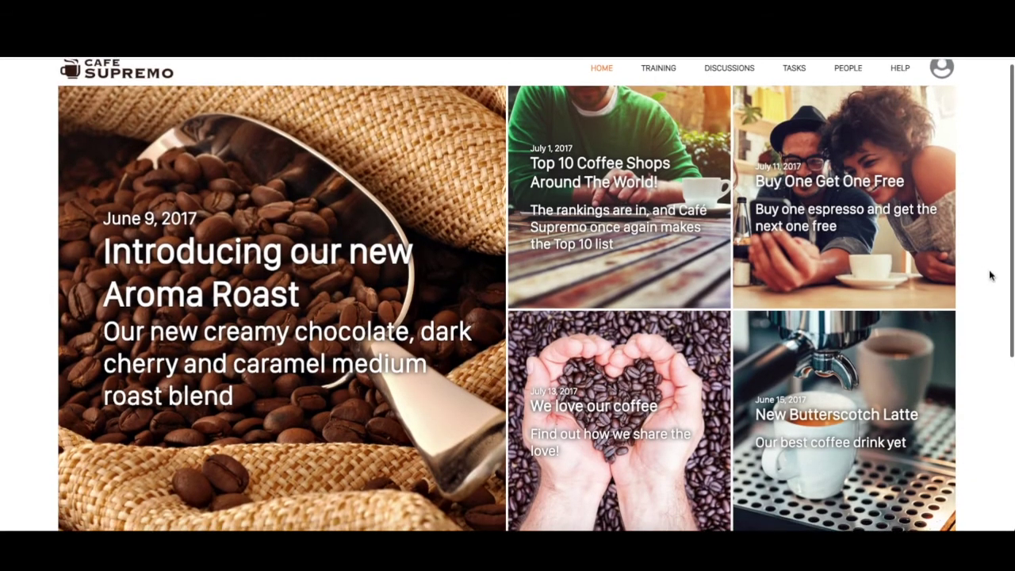
pyautogui.scroll(-4, 990, 275)
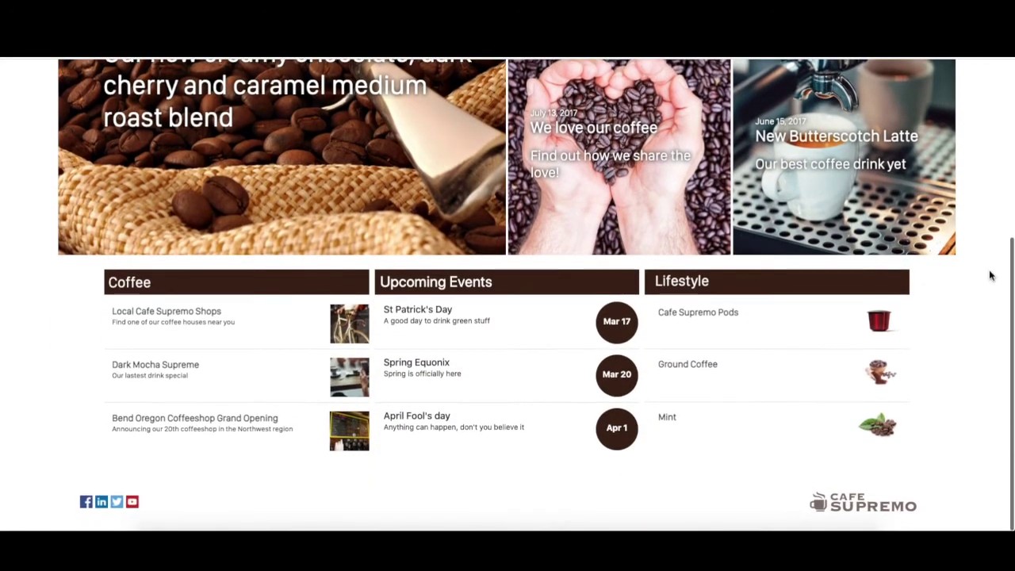
pyautogui.scroll(2, 990, 275)
pyautogui.scroll(4, 990, 275)
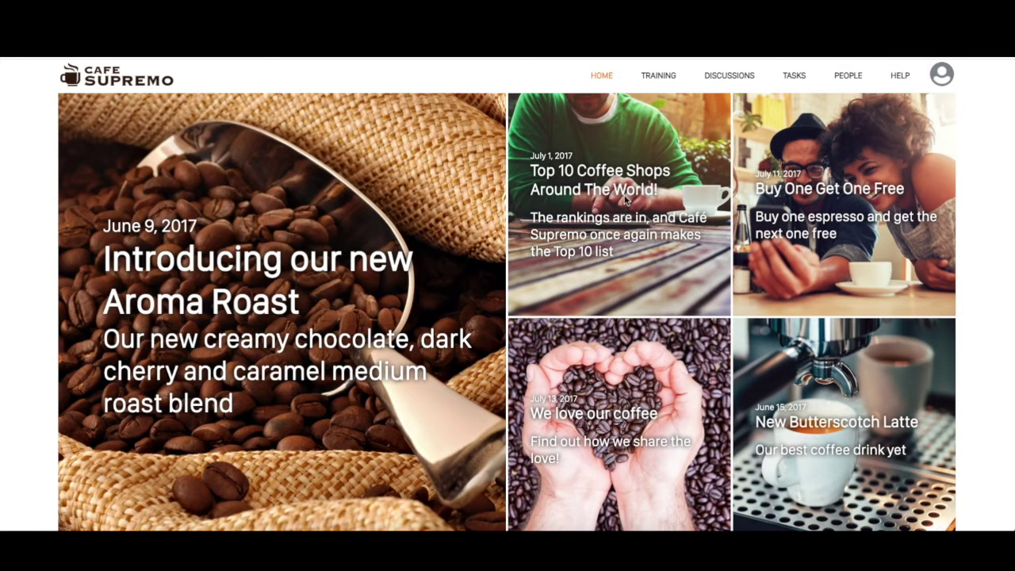
# Open the Local Cafe Supremo Shops article from the home page's Coffee list.
pyautogui.scroll(-1, 746, 416)
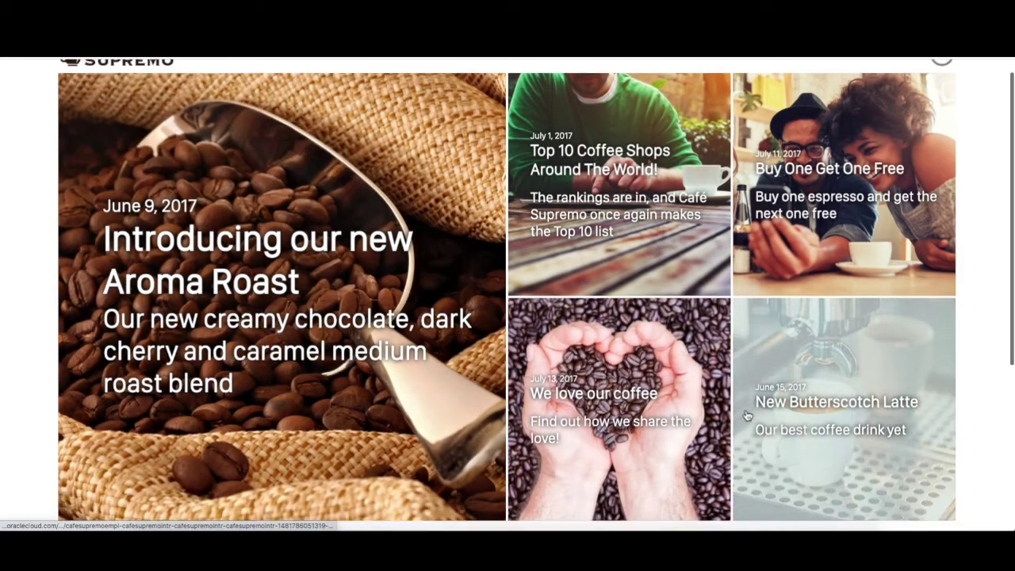
pyautogui.scroll(-3, 747, 416)
pyautogui.click(180, 386)
pyautogui.scroll(-1, 258, 357)
pyautogui.hscroll(-5, 259, 356)
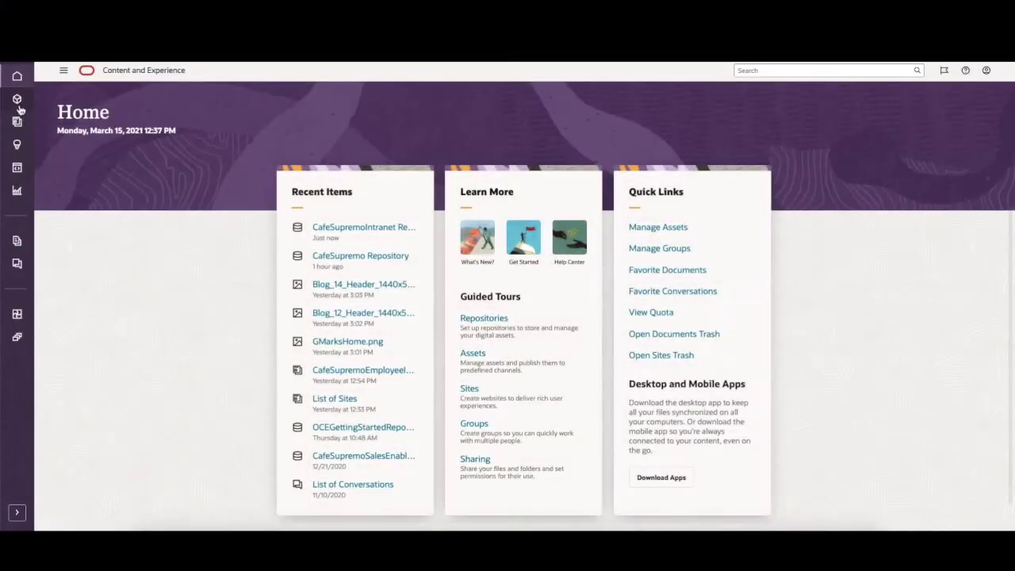
# Start a new NewsArticle content item in the intranet repository's assets.
pyautogui.click(19, 105)
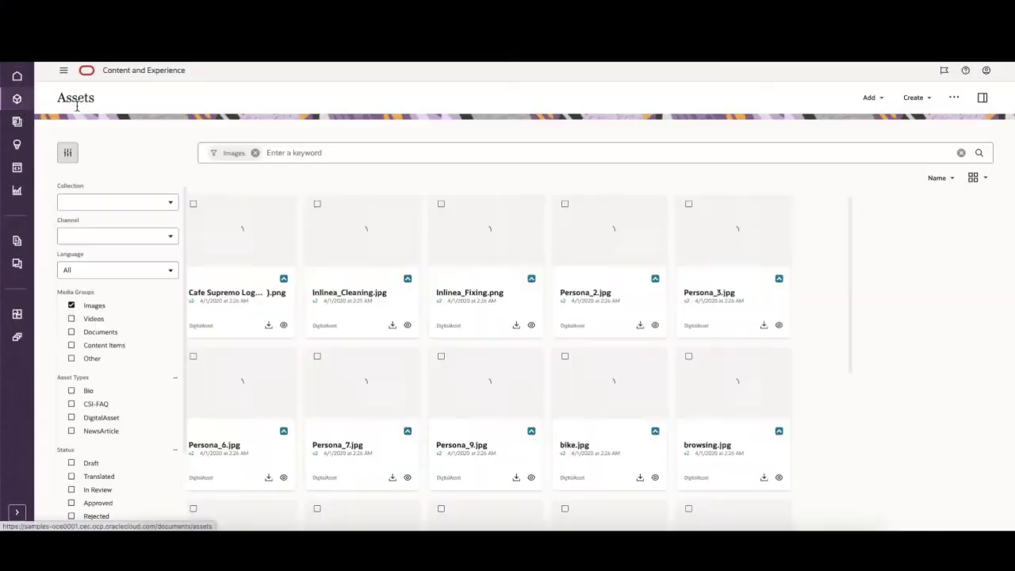
pyautogui.click(173, 153)
pyautogui.click(158, 219)
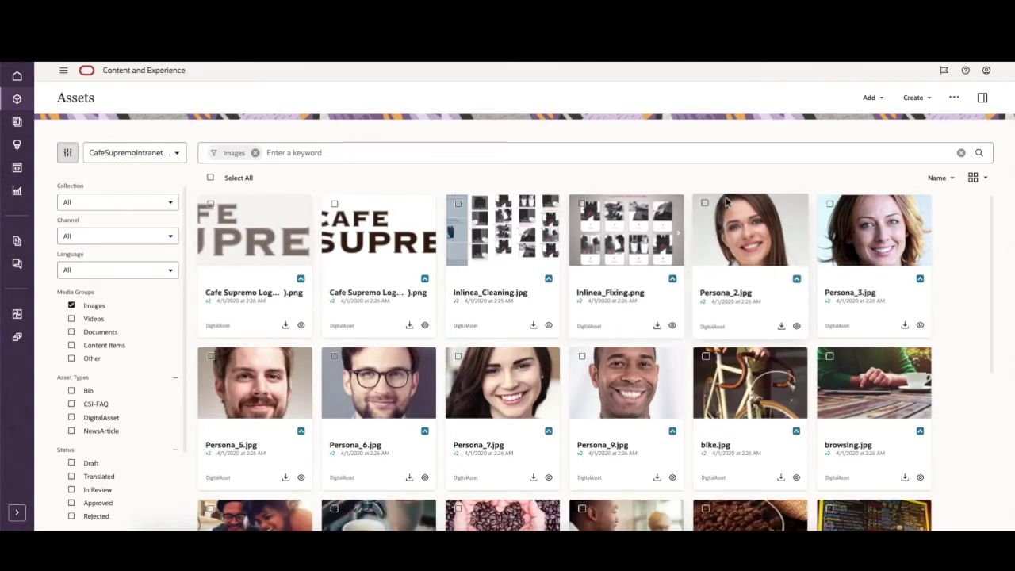
pyautogui.click(914, 97)
pyautogui.click(916, 130)
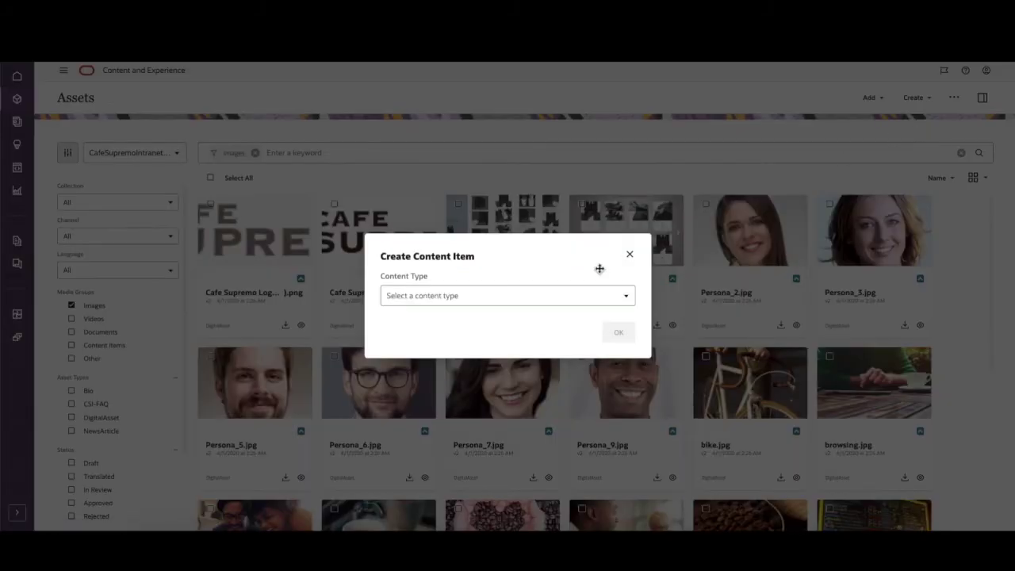
pyautogui.click(599, 304)
pyautogui.click(529, 394)
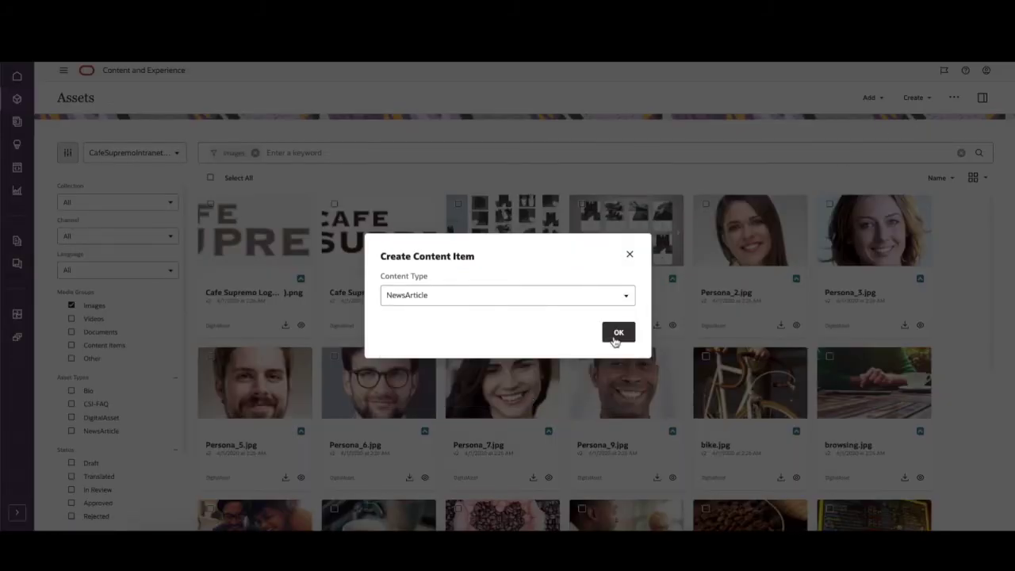
pyautogui.click(618, 333)
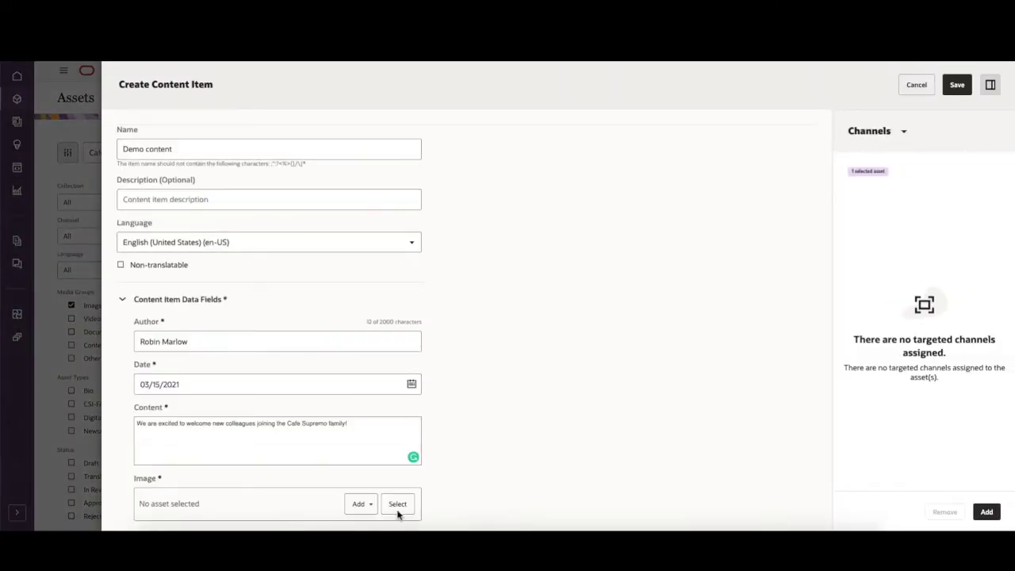
# Attach chat.jpg as the article image and save the Demo content item.
pyautogui.click(399, 508)
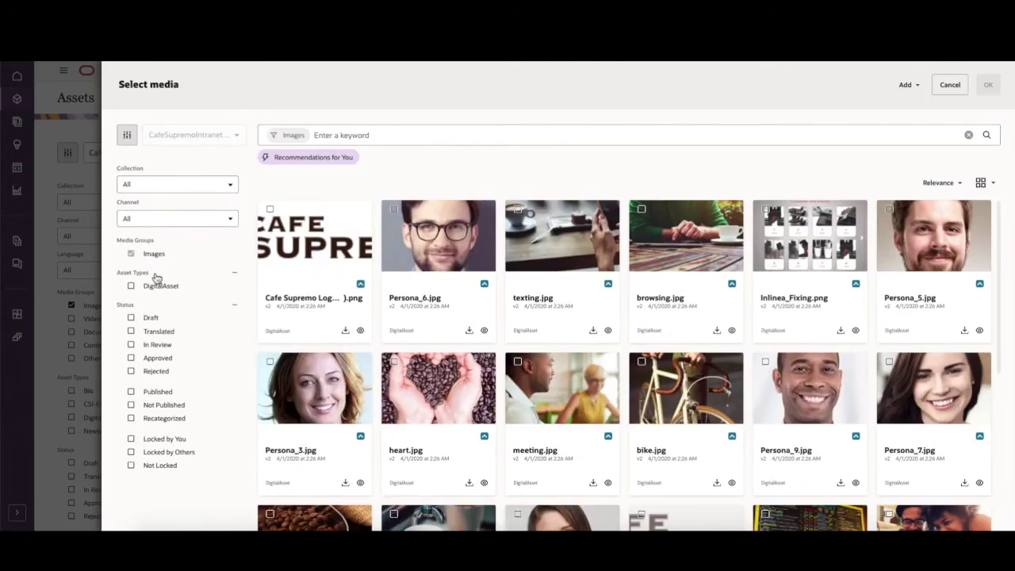
pyautogui.scroll(-3, 526, 328)
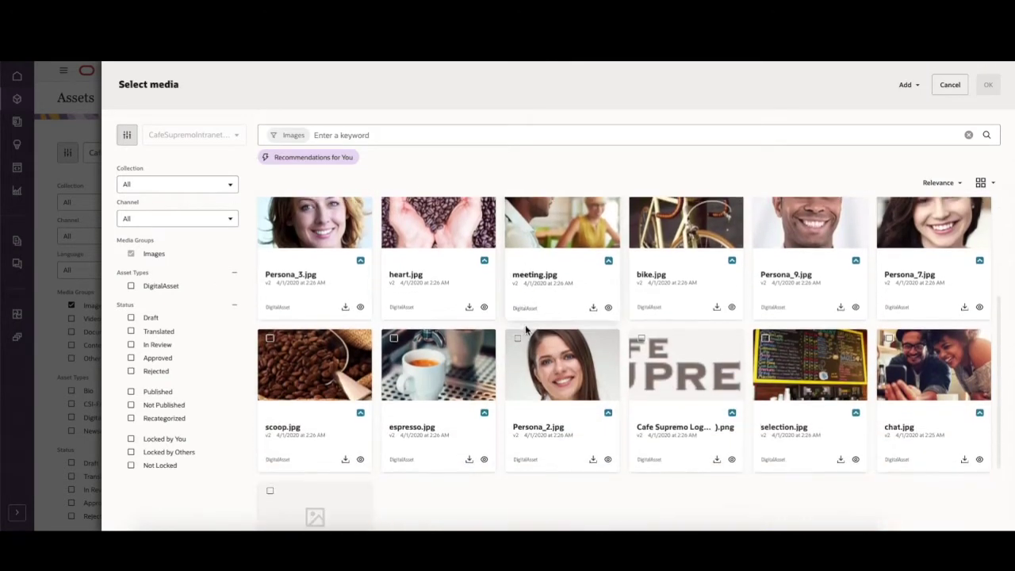
pyautogui.click(890, 282)
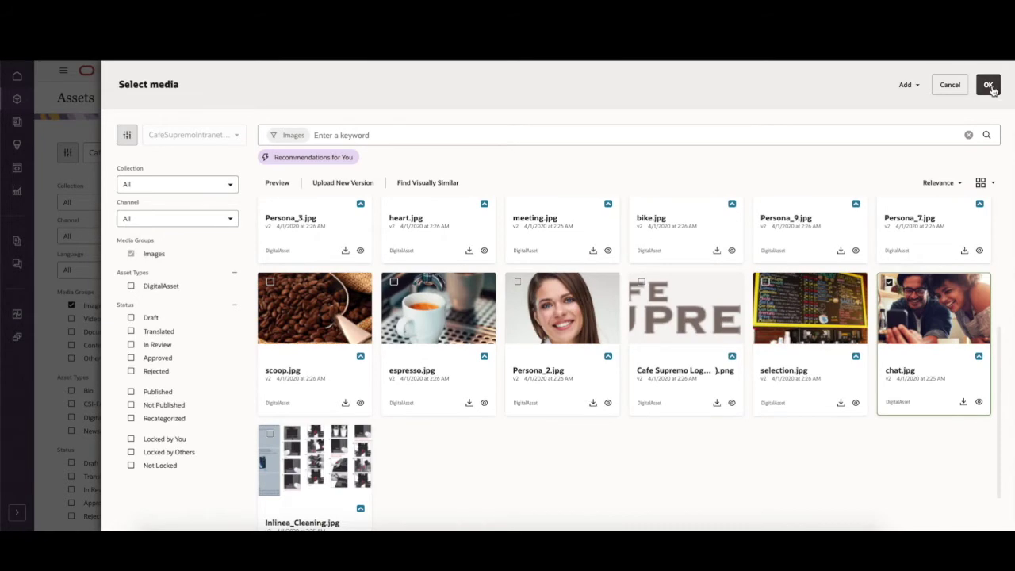
pyautogui.click(988, 85)
pyautogui.click(960, 88)
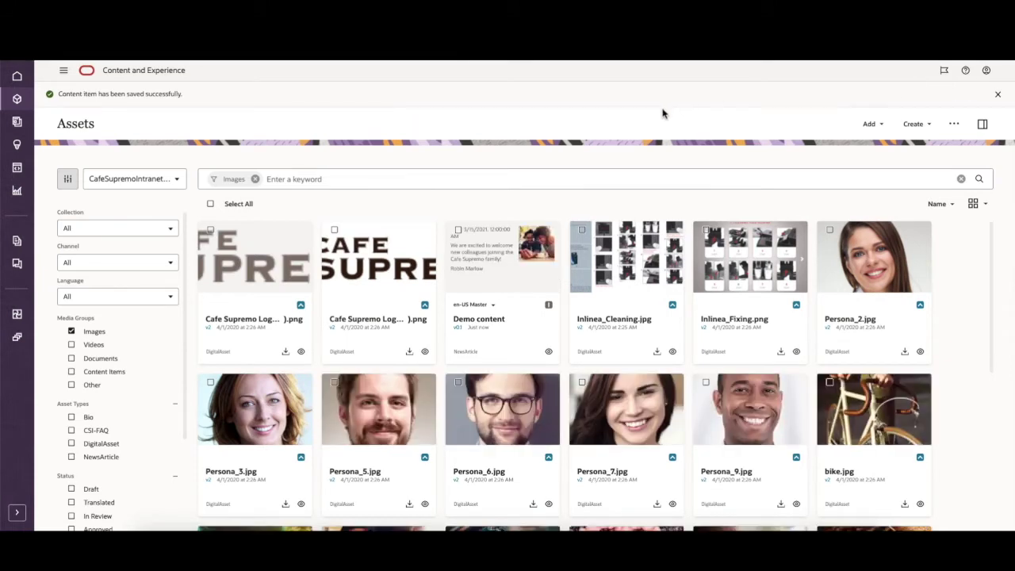
# Submit the Demo content item for review and approve it.
pyautogui.click(457, 230)
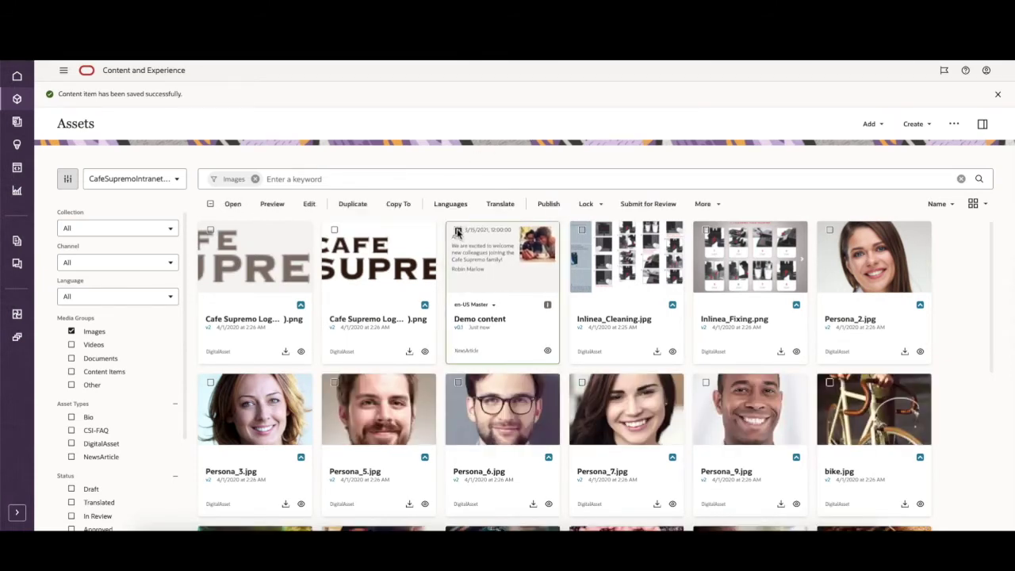
pyautogui.click(645, 208)
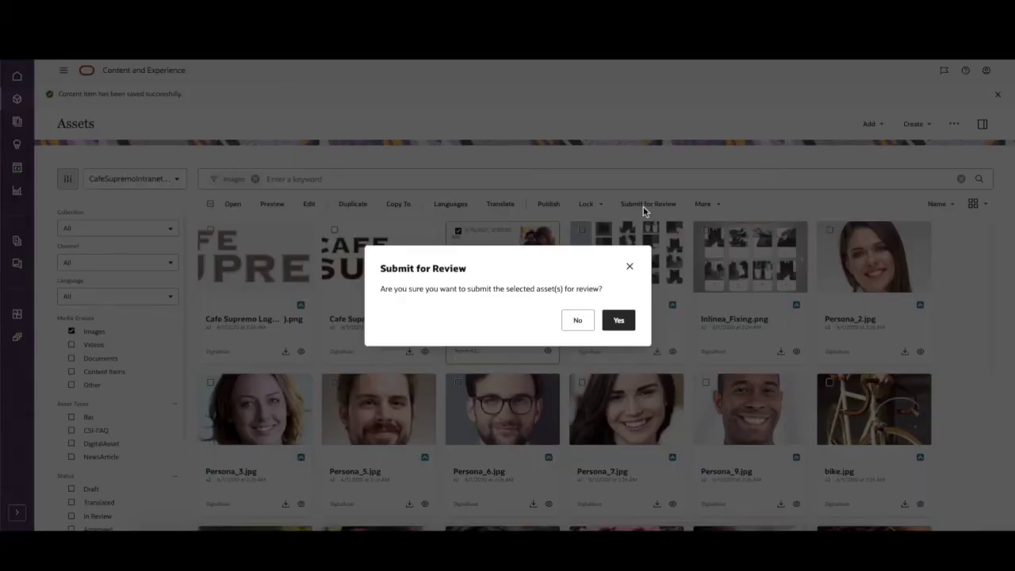
pyautogui.click(622, 324)
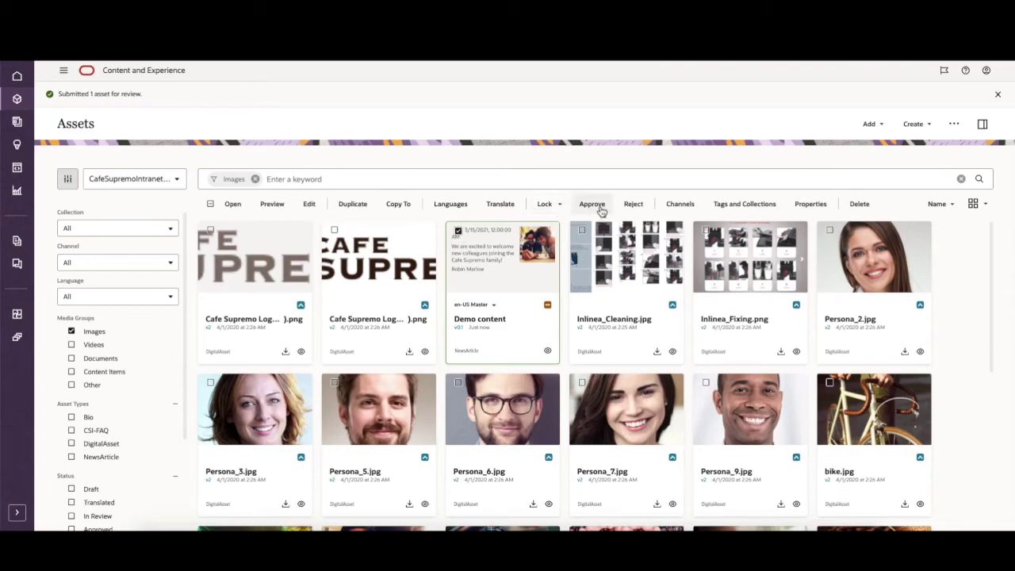
pyautogui.click(591, 204)
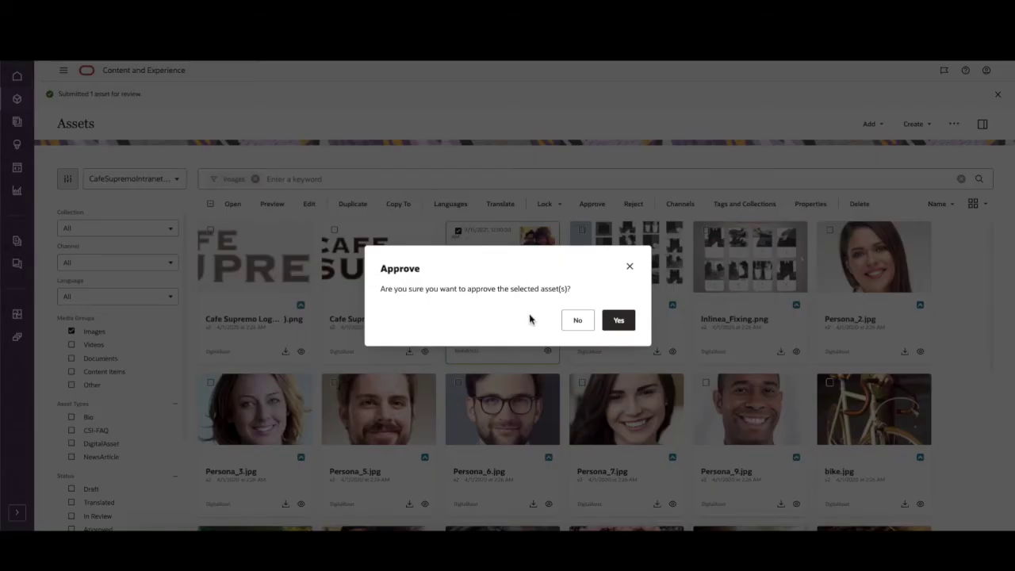
pyautogui.click(626, 327)
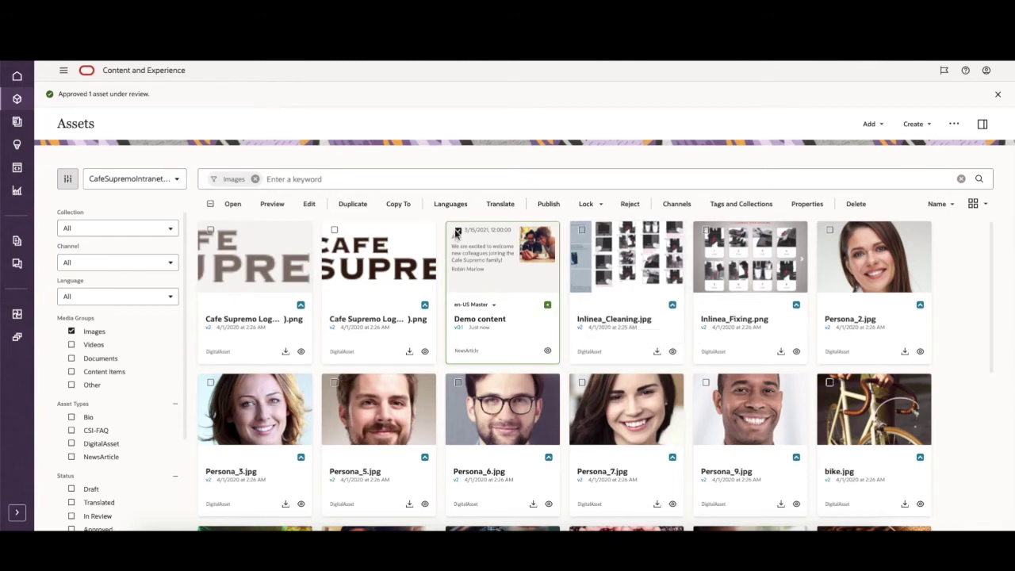
# Validate and publish Demo content to the CafeSupremoEmployeeIntranet channel, then open the intranet.
pyautogui.click(557, 207)
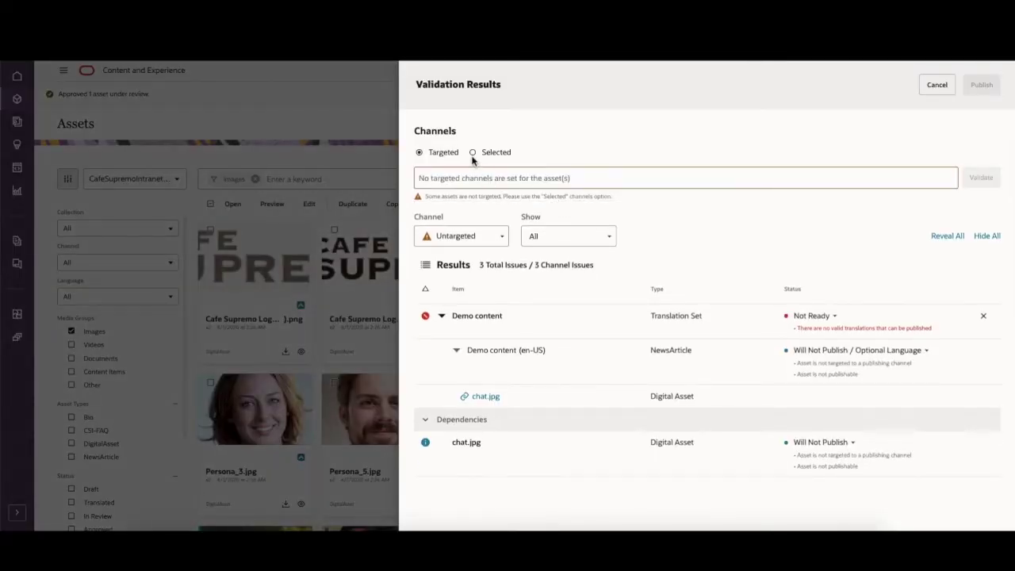
pyautogui.click(473, 154)
pyautogui.click(488, 178)
pyautogui.click(512, 203)
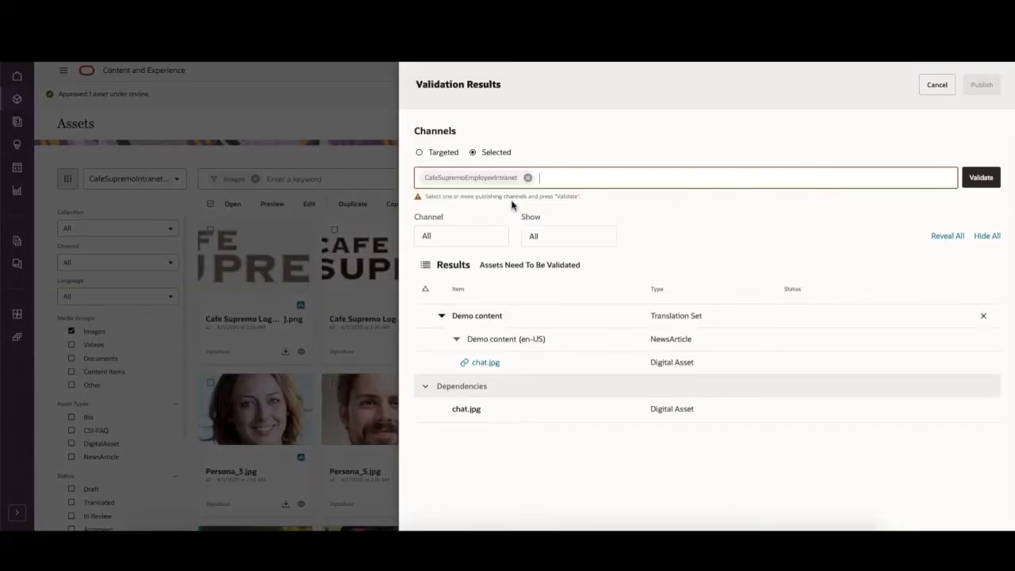
pyautogui.click(976, 180)
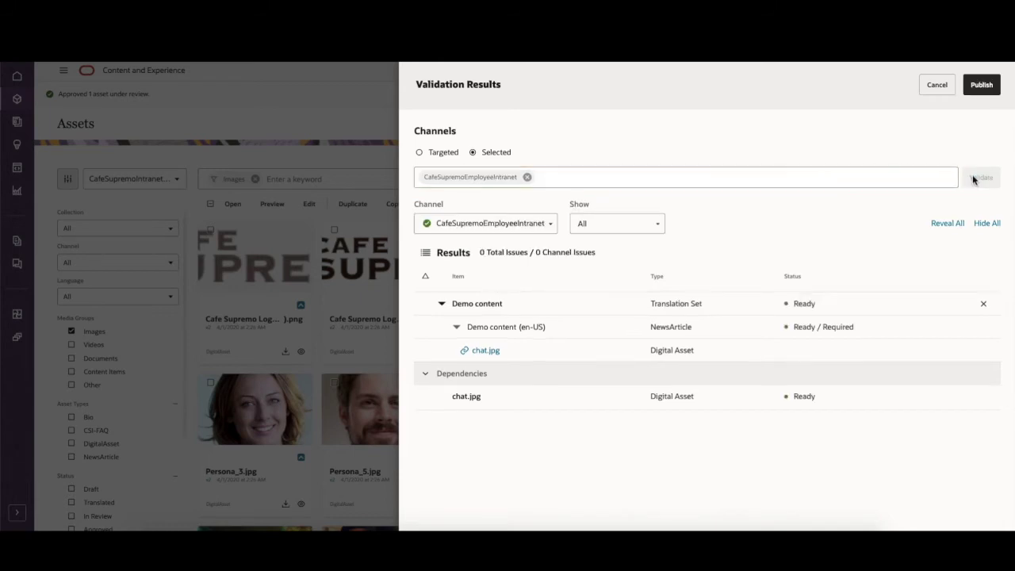
pyautogui.click(982, 85)
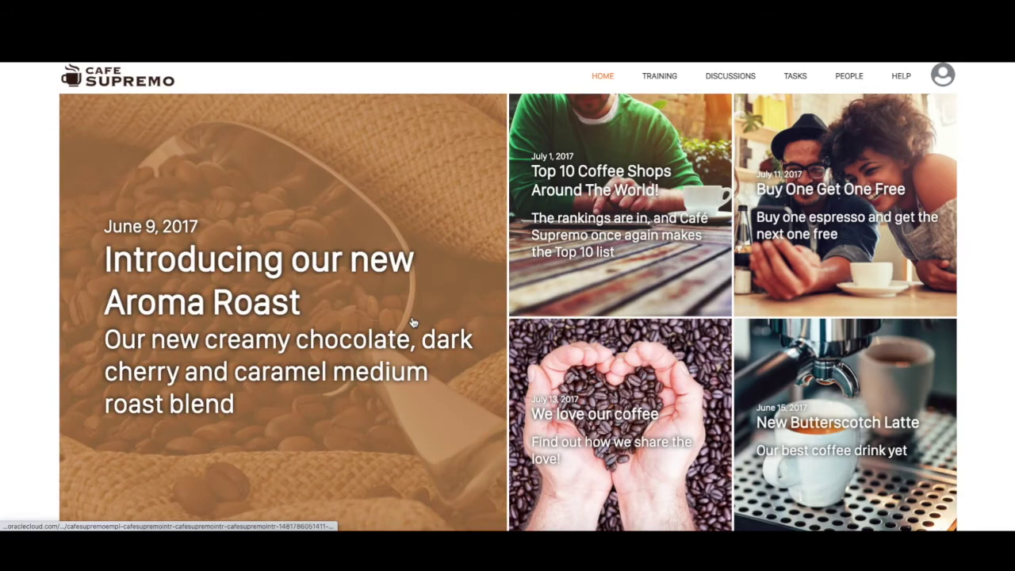
pyautogui.click(412, 322)
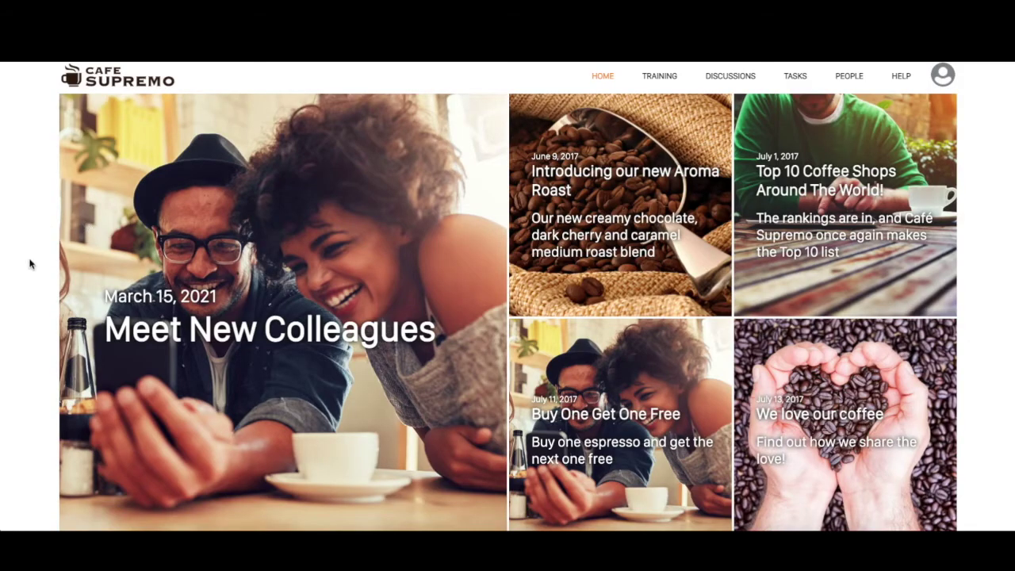
# Open and read the Meet New Colleagues article on the intranet home page.
pyautogui.scroll(-3, 24, 268)
pyautogui.scroll(3, 24, 267)
pyautogui.click(228, 335)
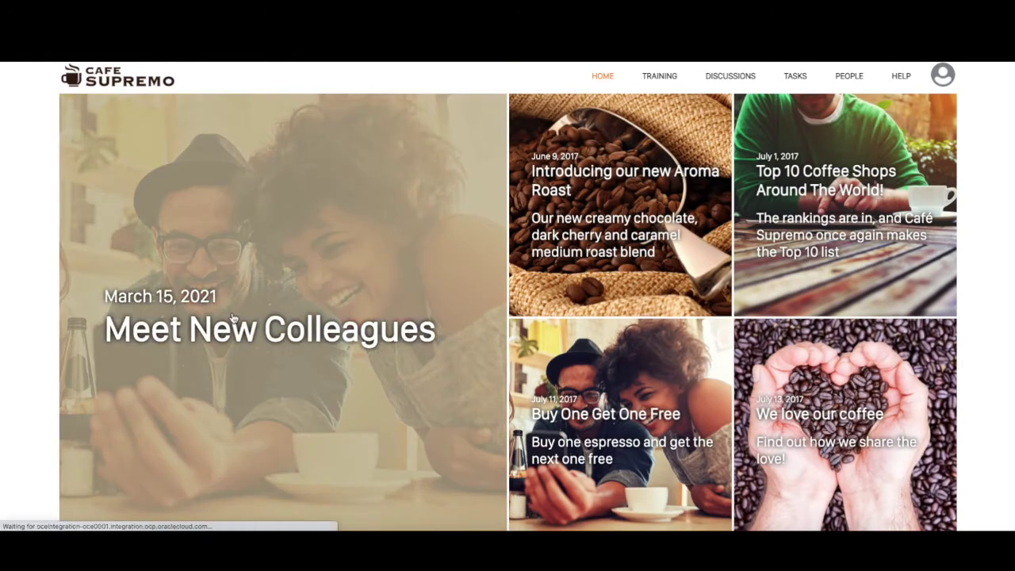
pyautogui.scroll(-1, 233, 317)
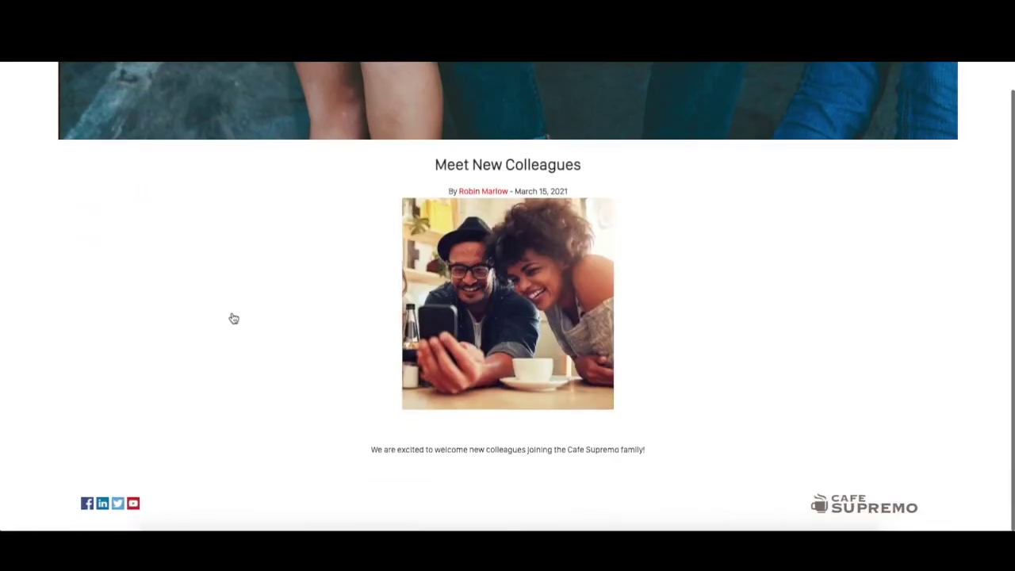
pyautogui.scroll(1, 318, 458)
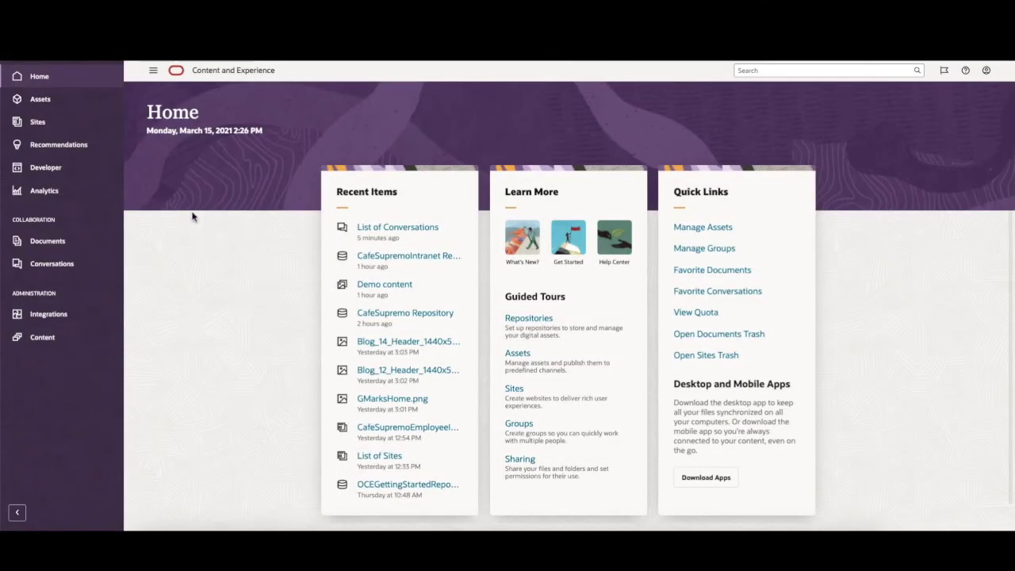
# Create a new conversation titled 'Company Annual Retreat' from the Conversations list.
pyautogui.click(52, 269)
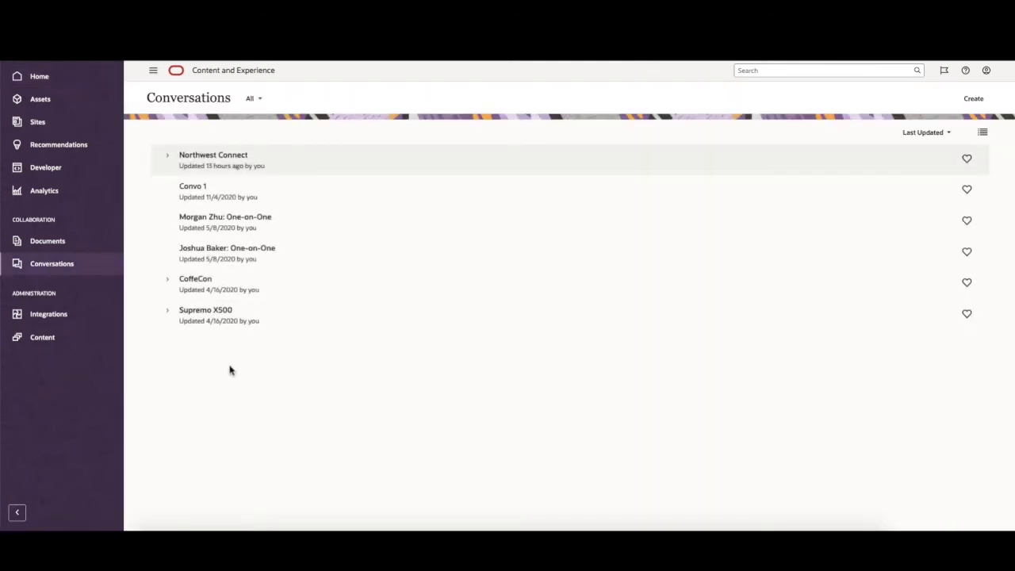
pyautogui.click(973, 100)
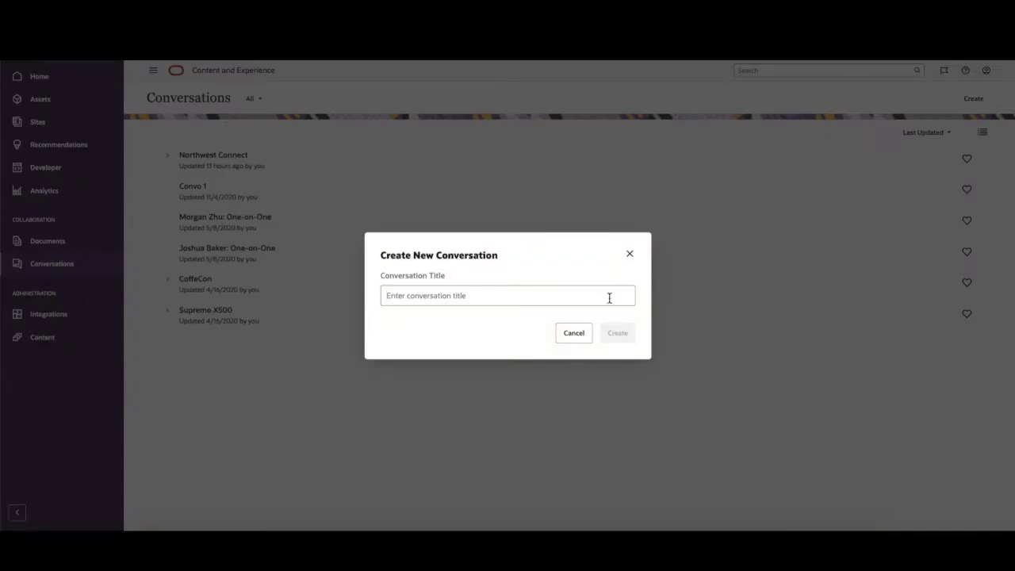
pyautogui.write('Company Annual Retreat')
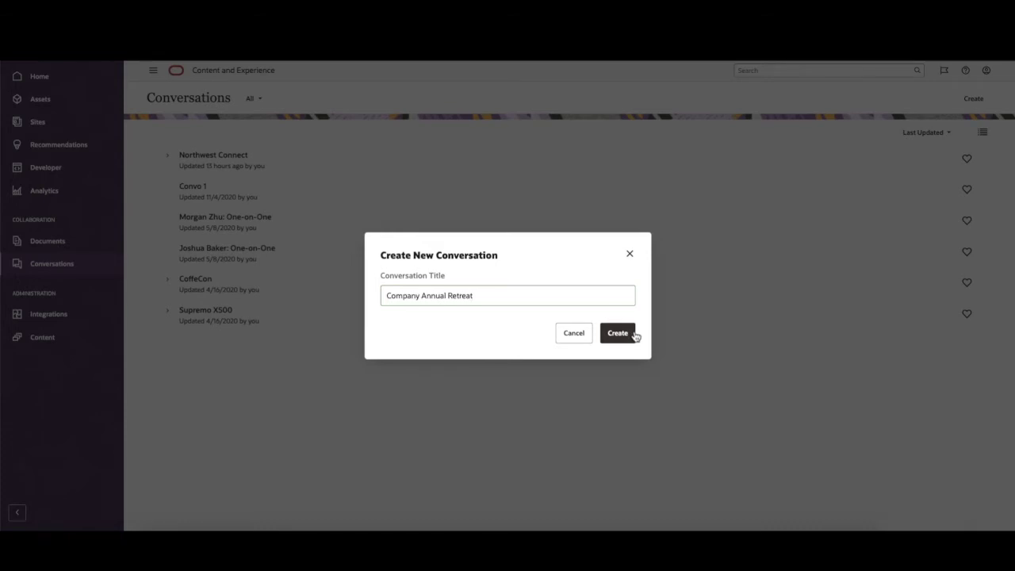
pyautogui.click(618, 333)
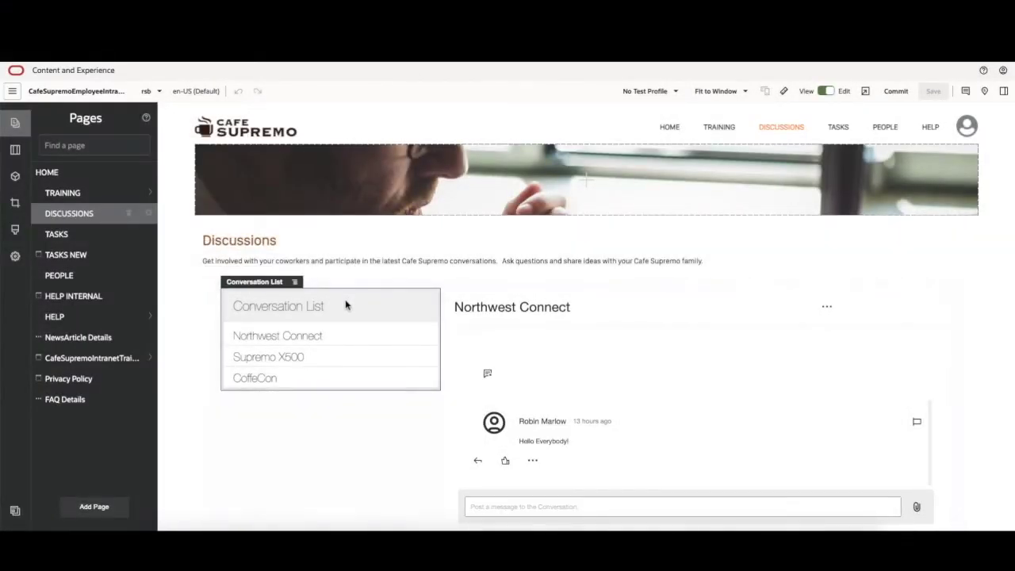
# Add Company Annual Retreat to the Conversation List component's custom settings.
pyautogui.click(296, 284)
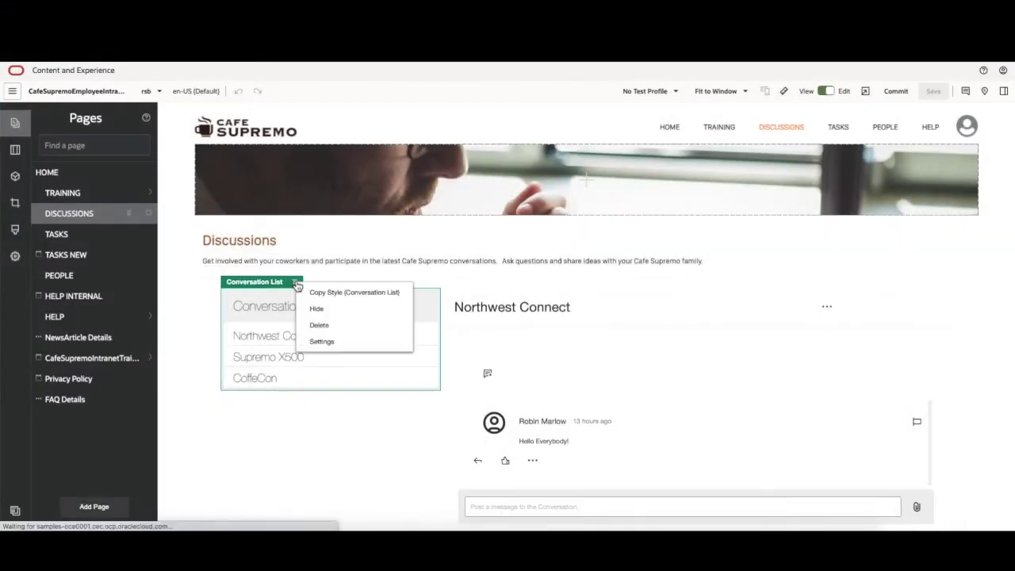
pyautogui.click(322, 342)
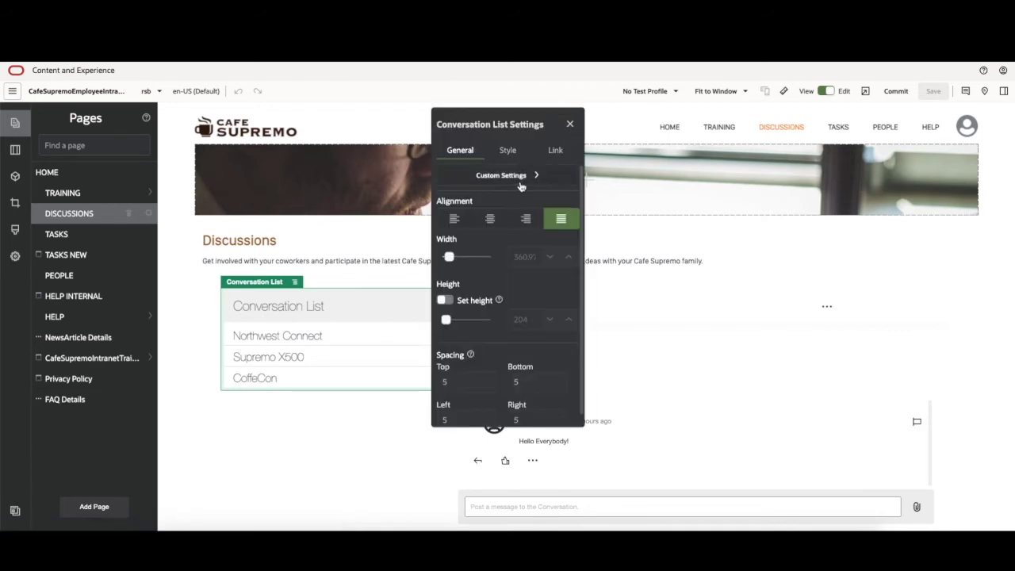
pyautogui.click(521, 176)
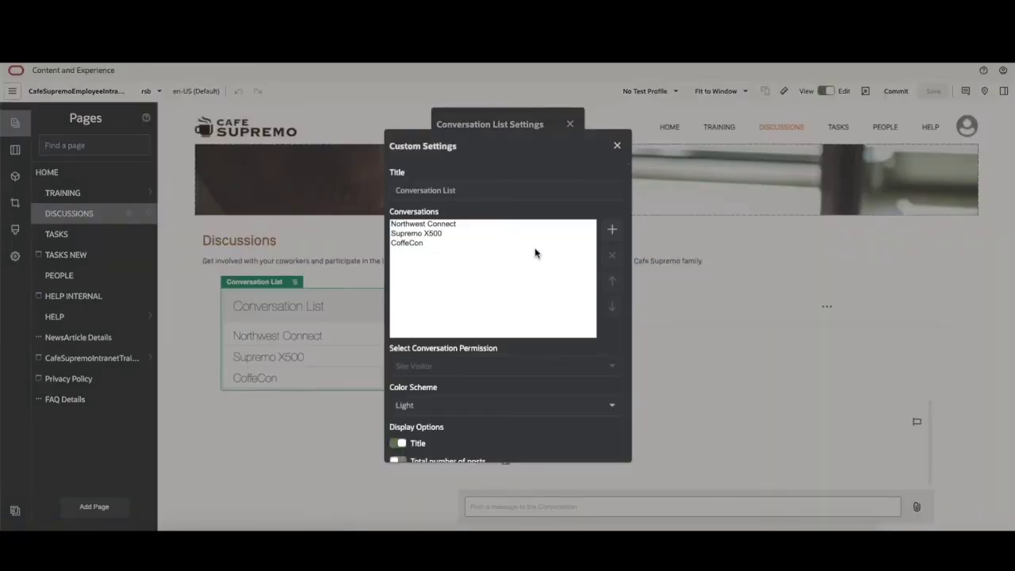
pyautogui.click(612, 229)
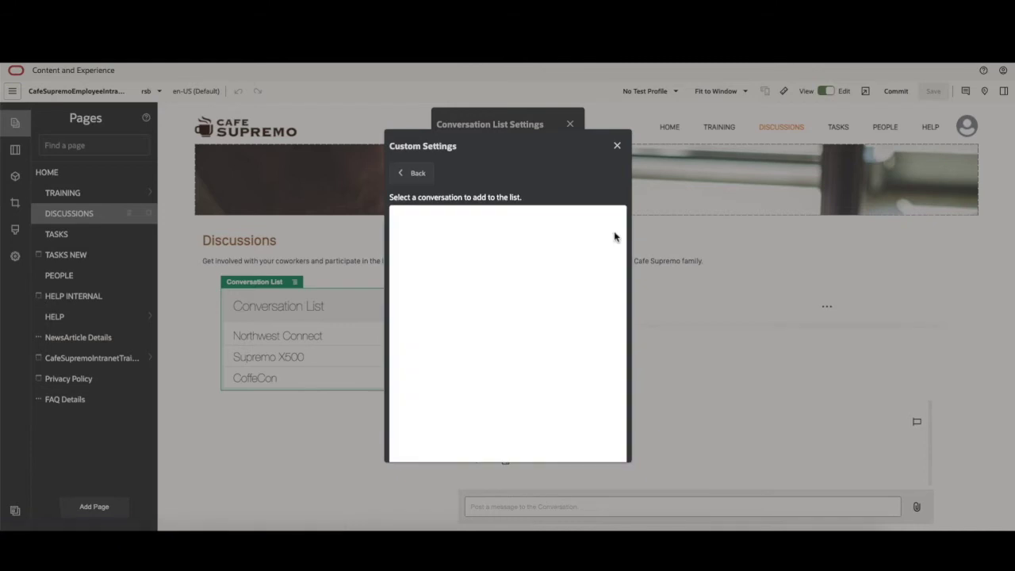
pyautogui.click(495, 287)
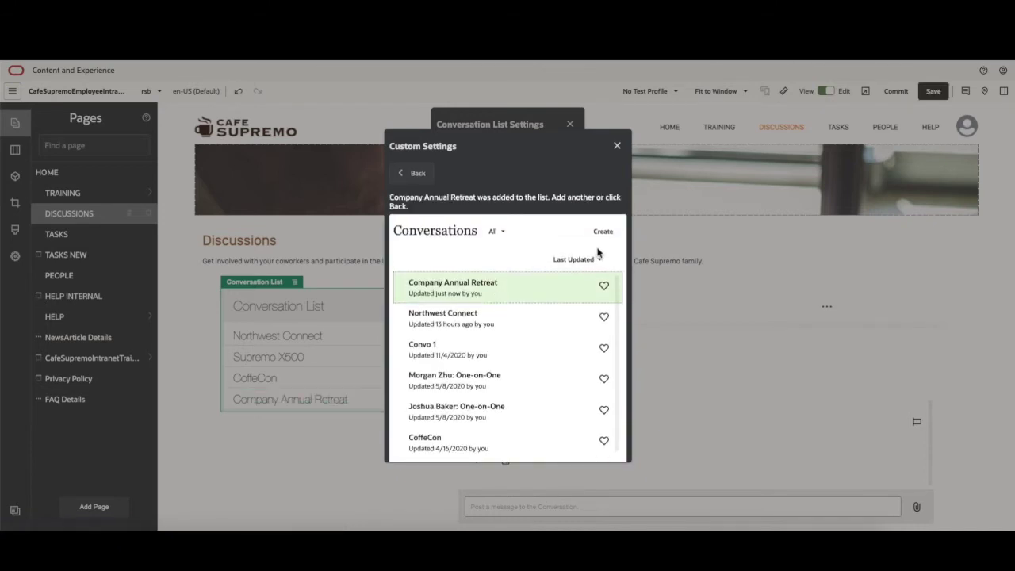
pyautogui.click(413, 177)
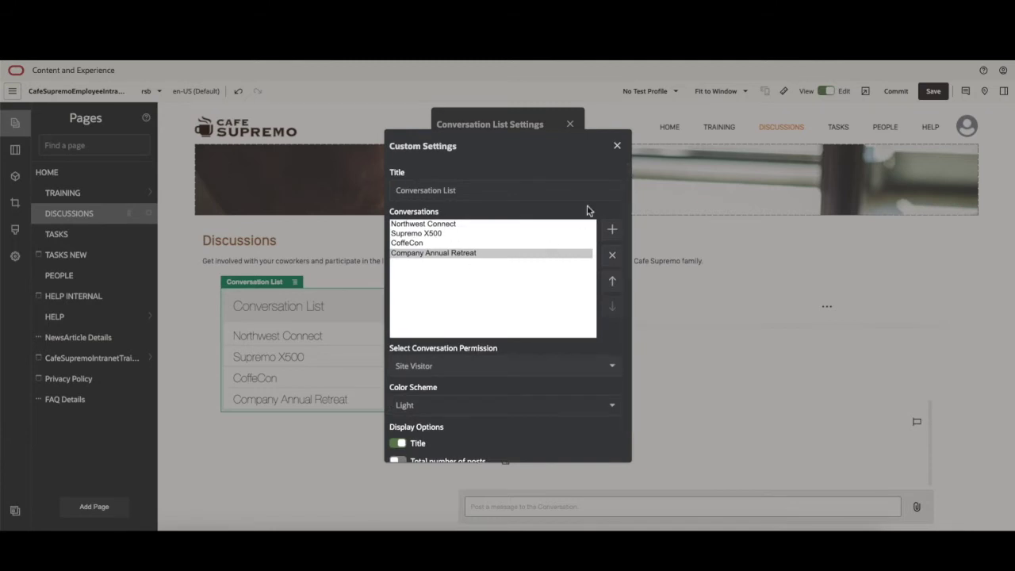
# Close the settings panels, save the site and preview the Discussions page.
pyautogui.click(617, 148)
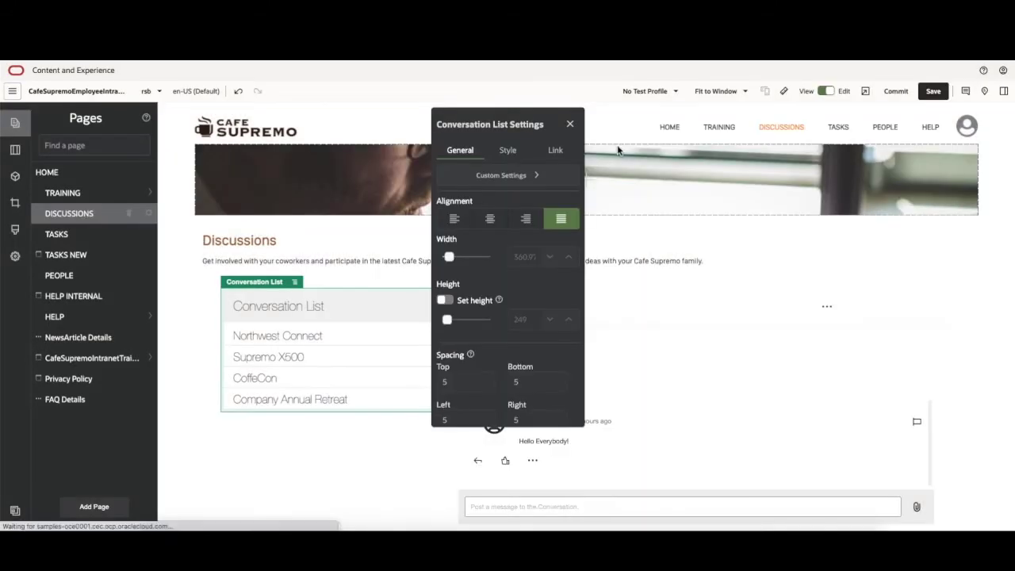
pyautogui.click(570, 125)
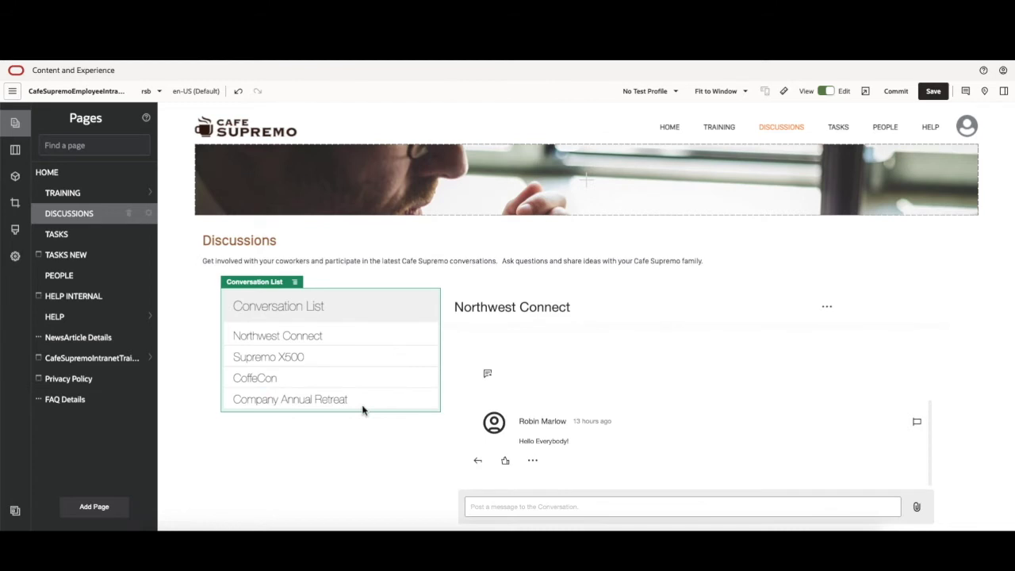
pyautogui.click(934, 91)
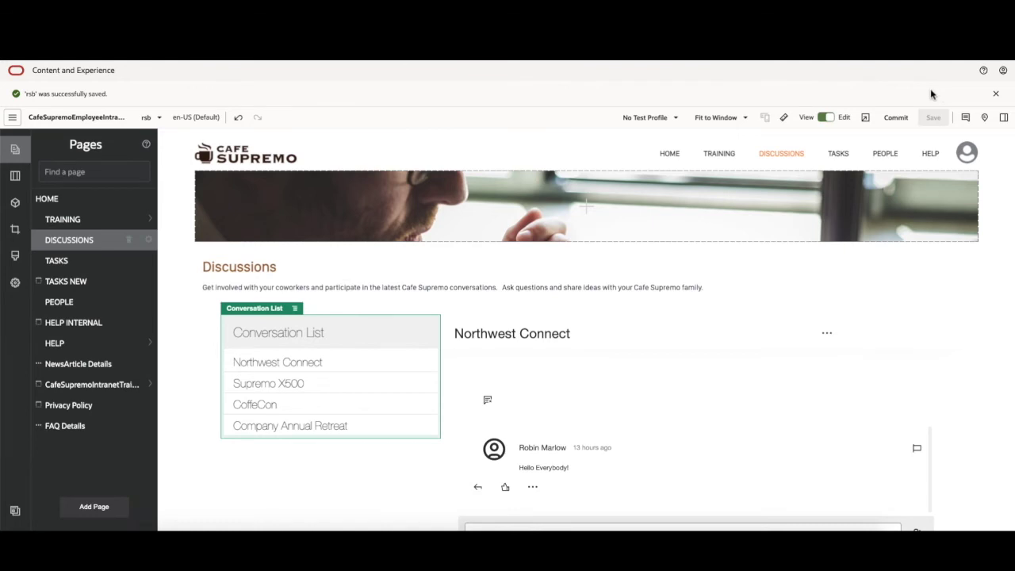
pyautogui.click(866, 117)
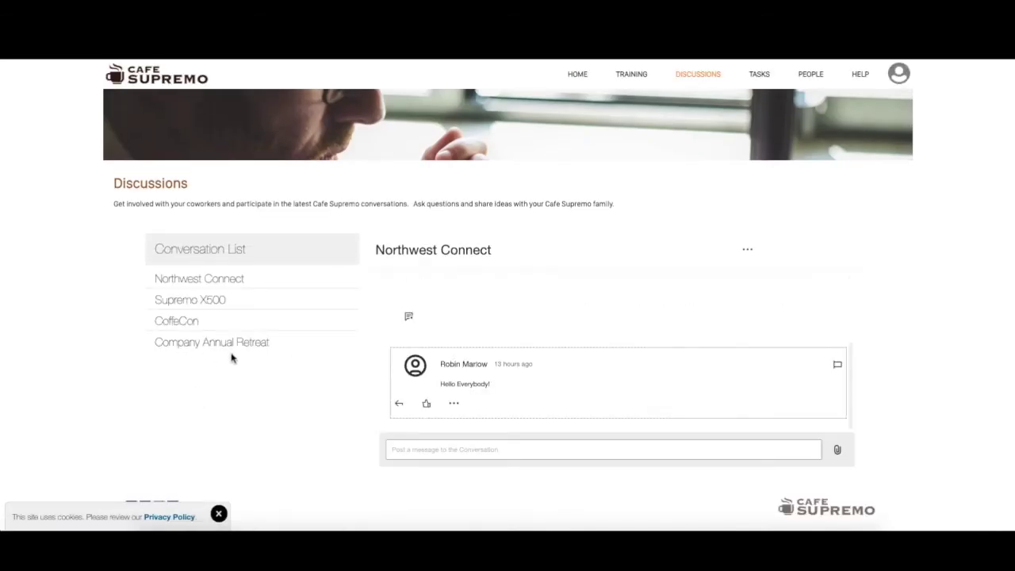
# Open the Company Annual Retreat conversation, ready its post box, and dismiss the cookie notice.
pyautogui.click(192, 352)
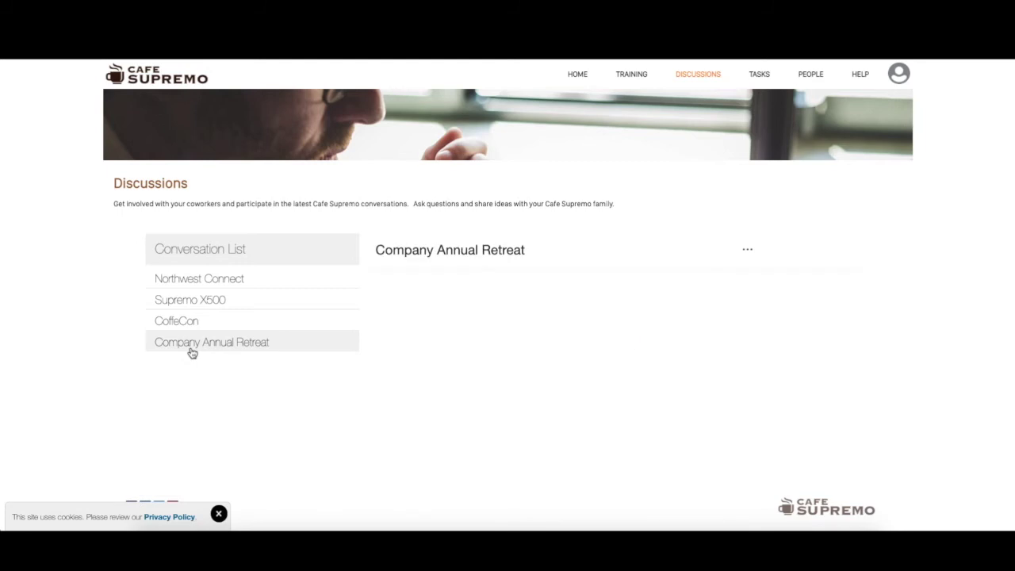
pyautogui.click(467, 451)
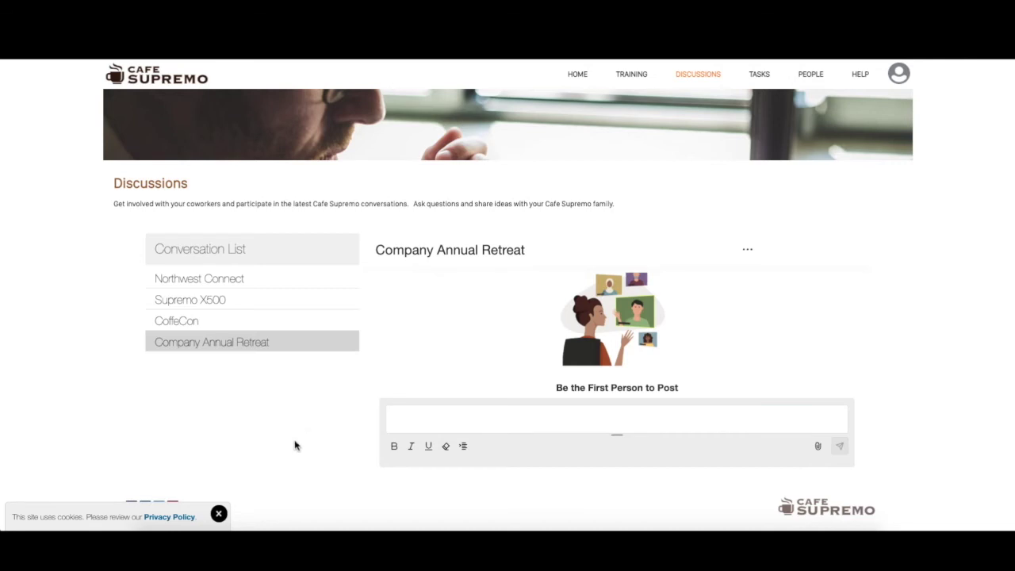
pyautogui.click(219, 514)
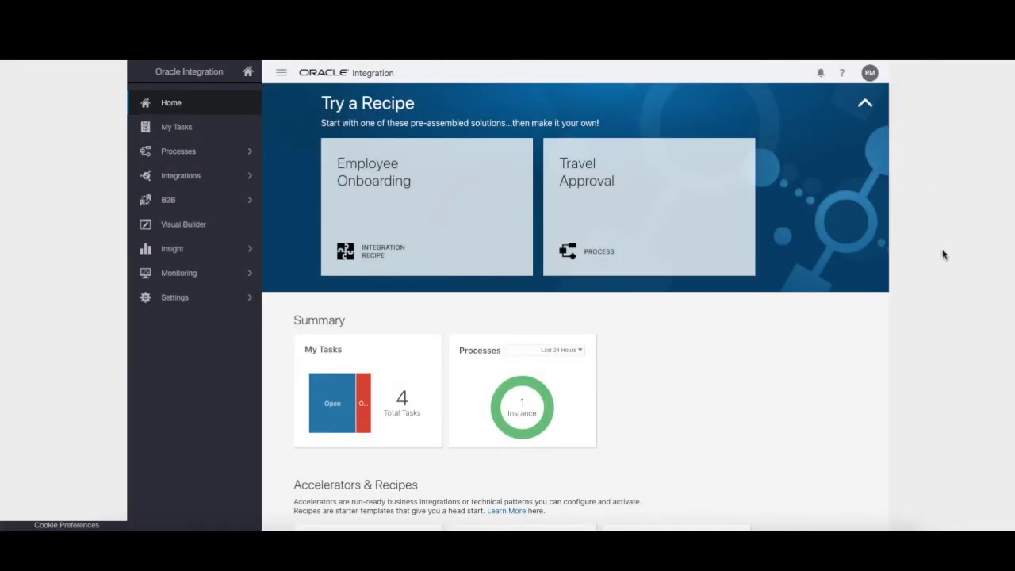
pyautogui.scroll(-1, 942, 254)
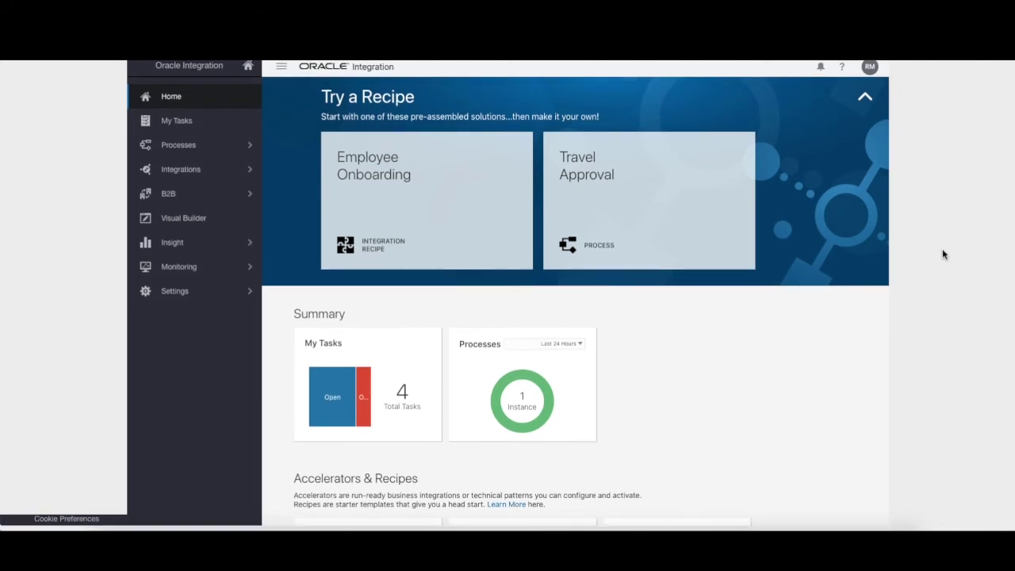
pyautogui.scroll(1, 943, 254)
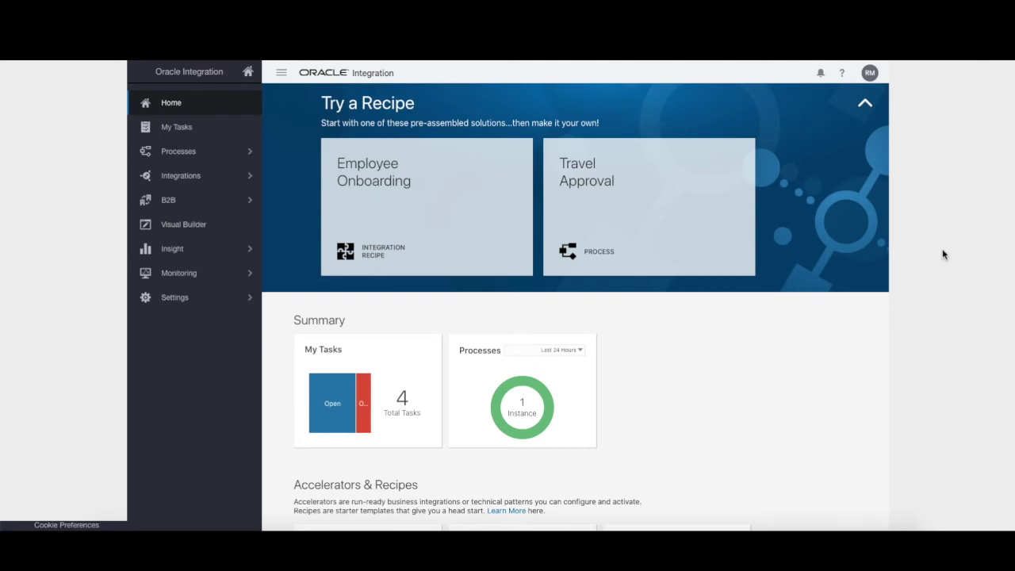
pyautogui.scroll(-3, 803, 377)
pyautogui.scroll(-15, 803, 378)
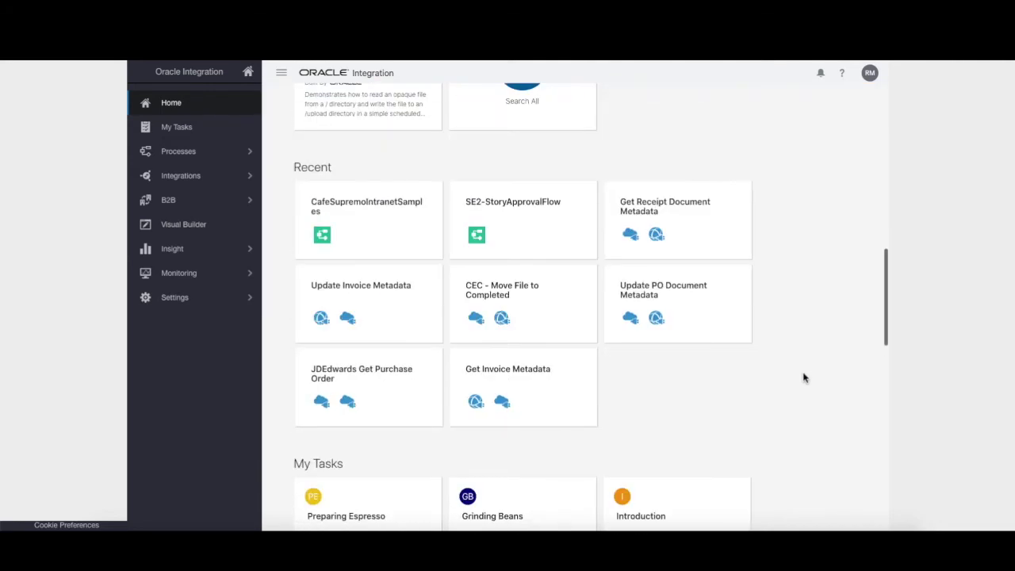
pyautogui.scroll(15, 803, 379)
pyautogui.scroll(1, 803, 383)
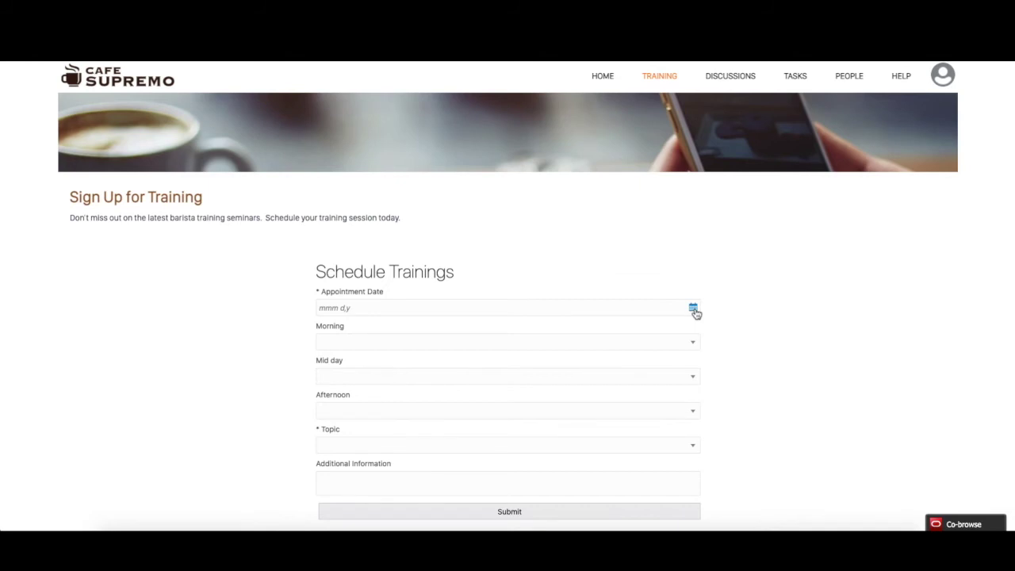
# Book Mar 22, 2021 with 9:30 AM, 1:00 PM and 3:30 PM time slots.
pyautogui.click(694, 313)
pyautogui.click(355, 438)
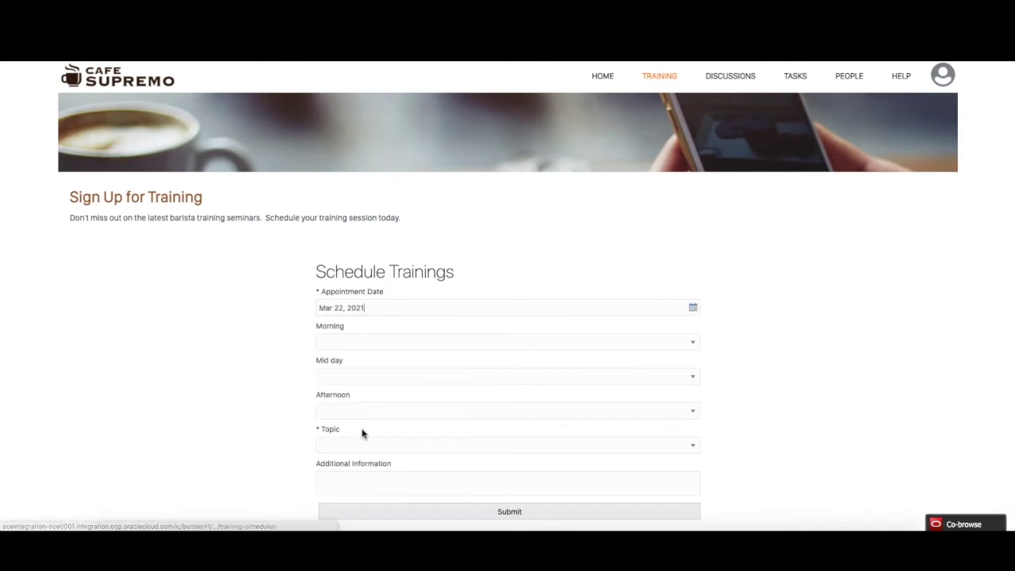
pyautogui.click(692, 344)
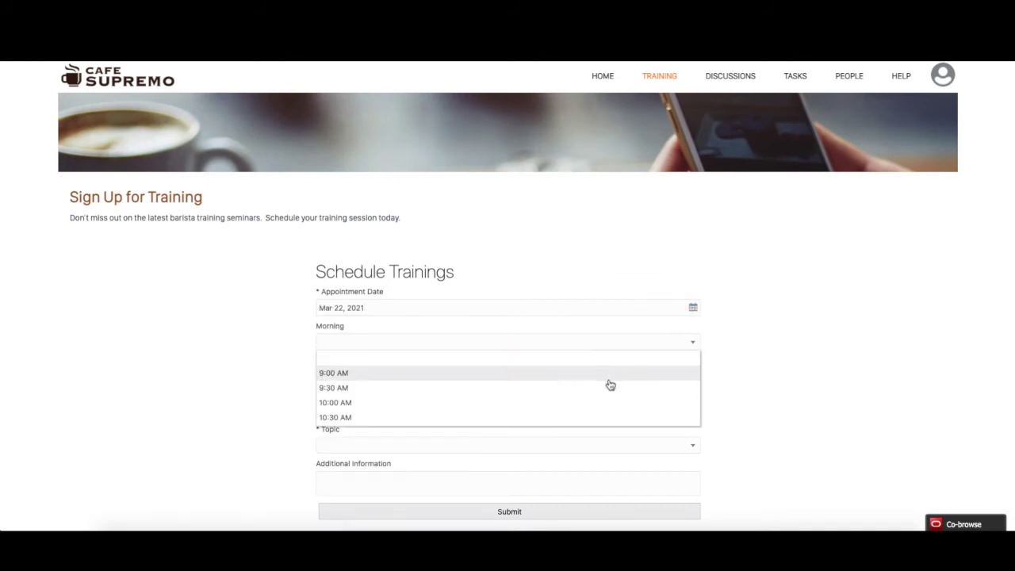
pyautogui.click(604, 389)
pyautogui.click(693, 380)
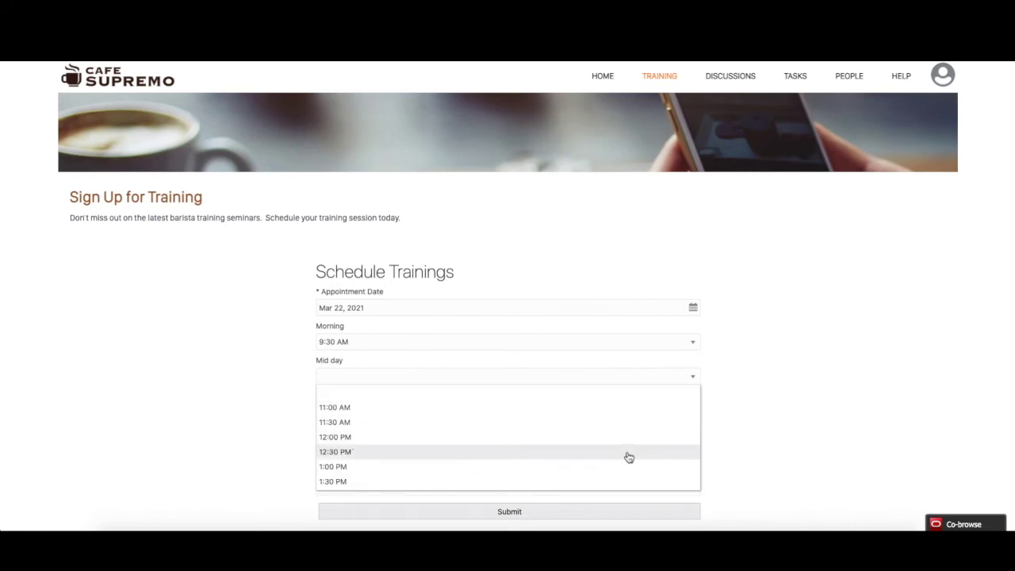
pyautogui.click(627, 469)
pyautogui.click(690, 416)
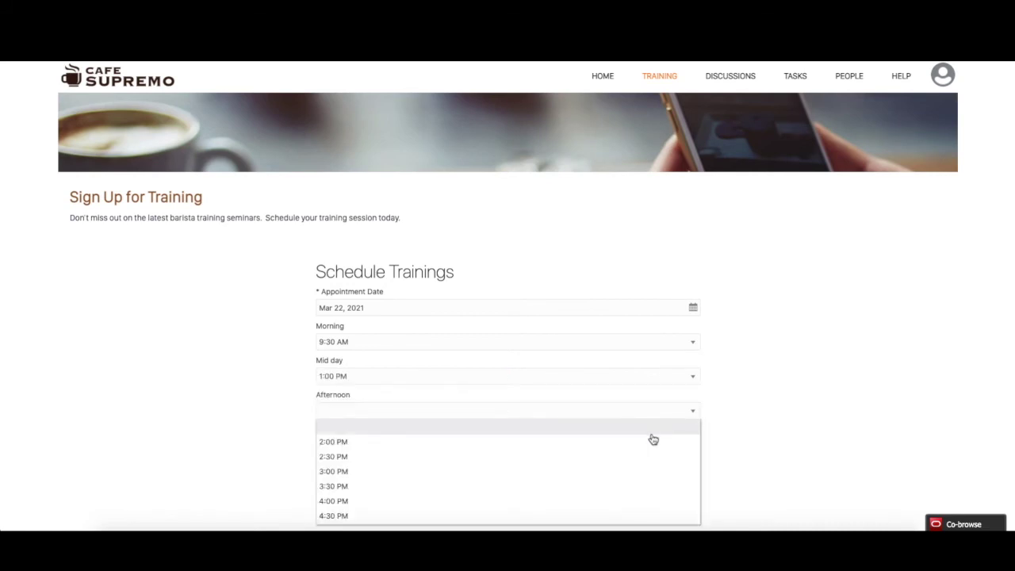
pyautogui.scroll(-1, 637, 449)
pyautogui.click(592, 447)
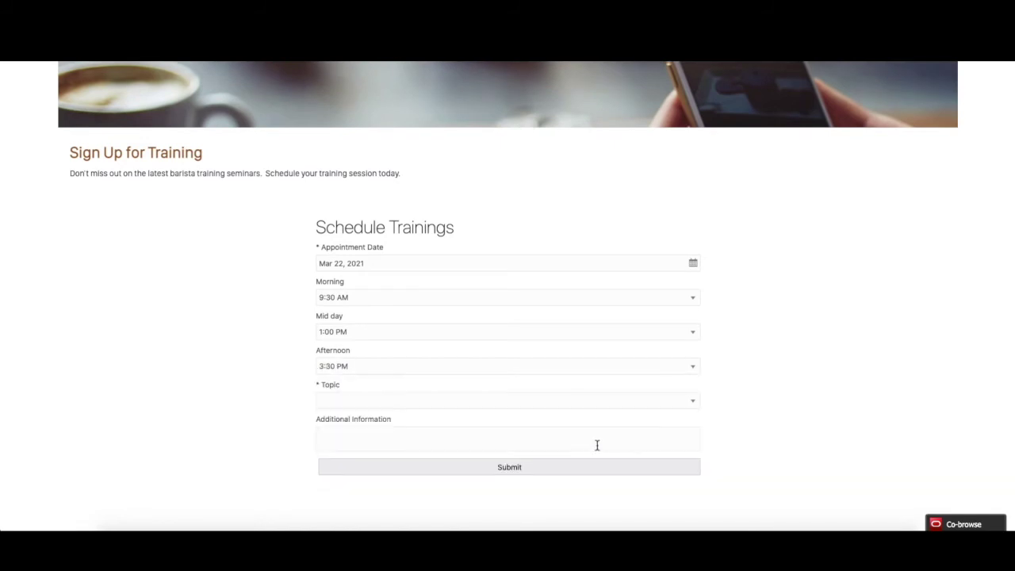
# Choose Perfecting Lattes as the training topic, submit the booking, and close the confirmation.
pyautogui.click(694, 403)
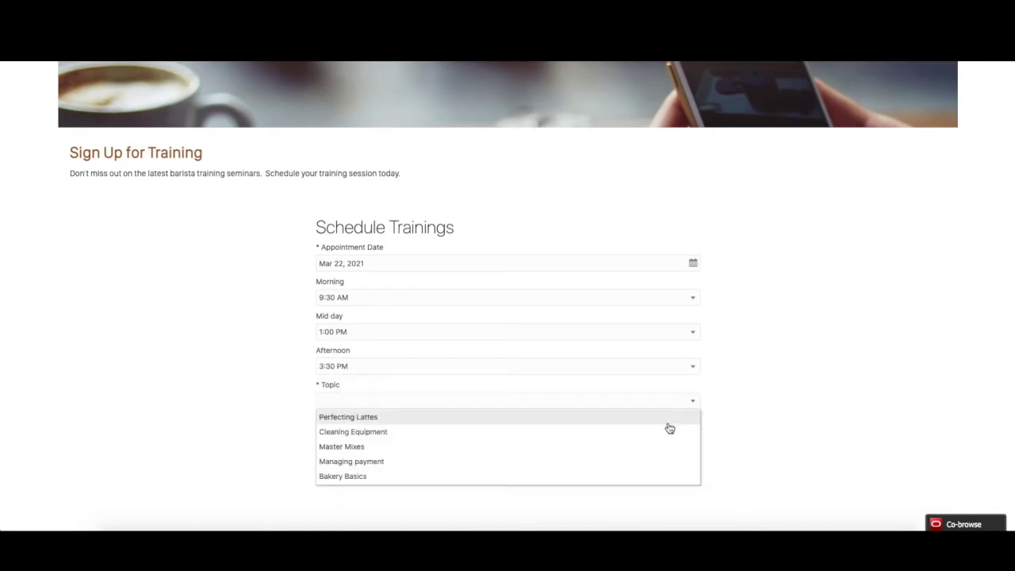
pyautogui.click(667, 422)
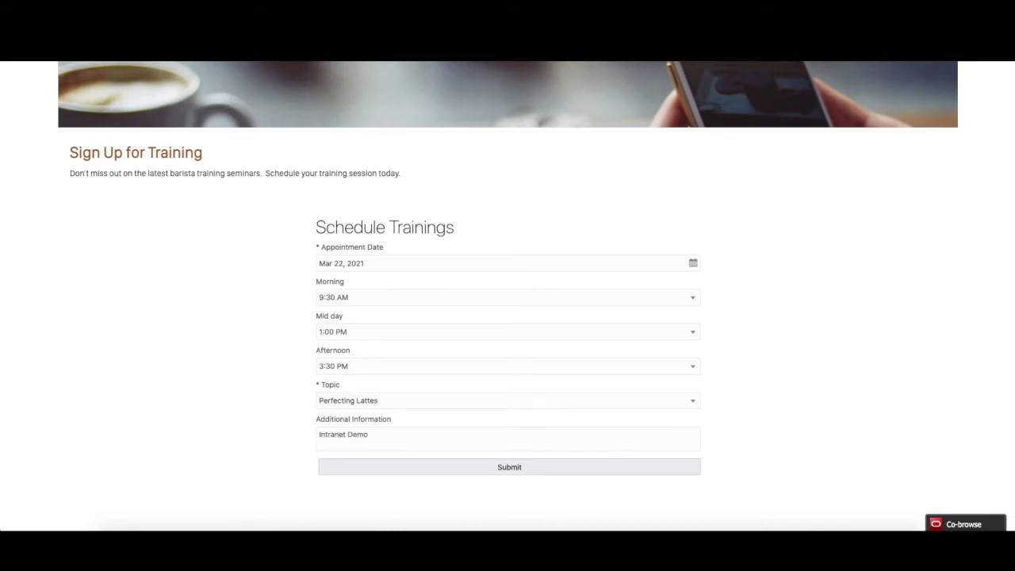
pyautogui.click(514, 468)
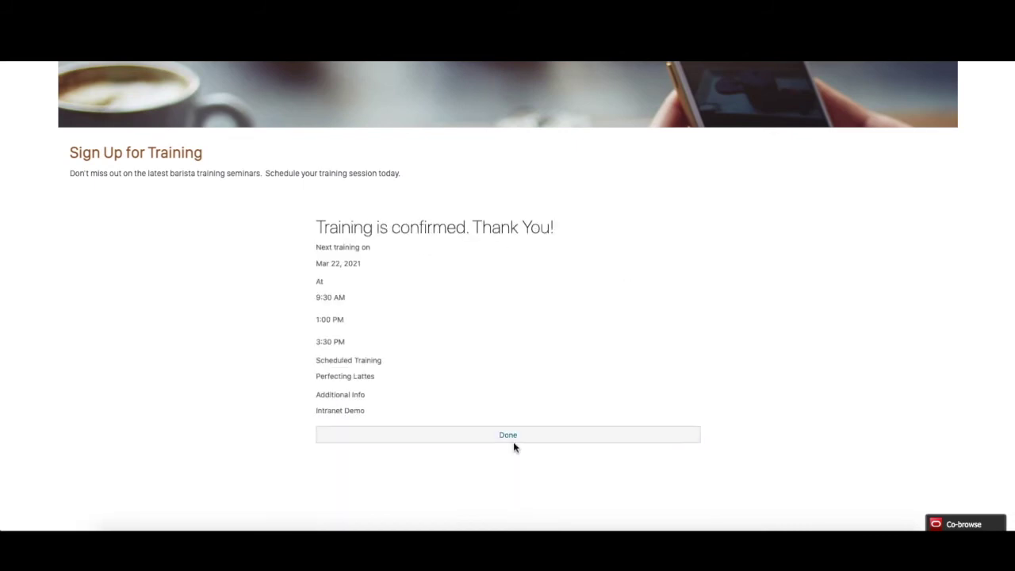
pyautogui.click(512, 434)
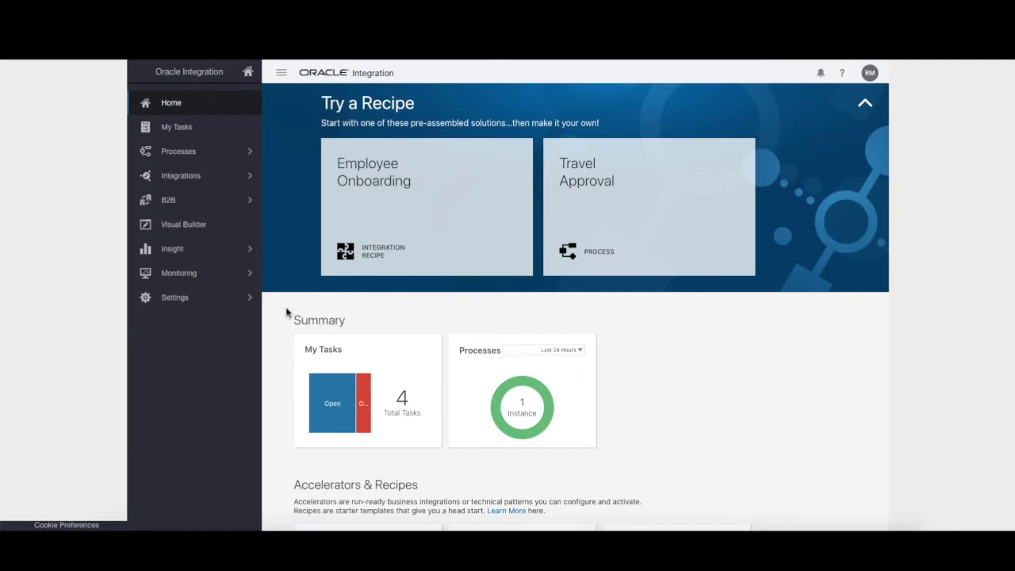
# View TrainingScheduler's Appointments data in the Live environment and select the new Intranet Demo booking.
pyautogui.click(197, 227)
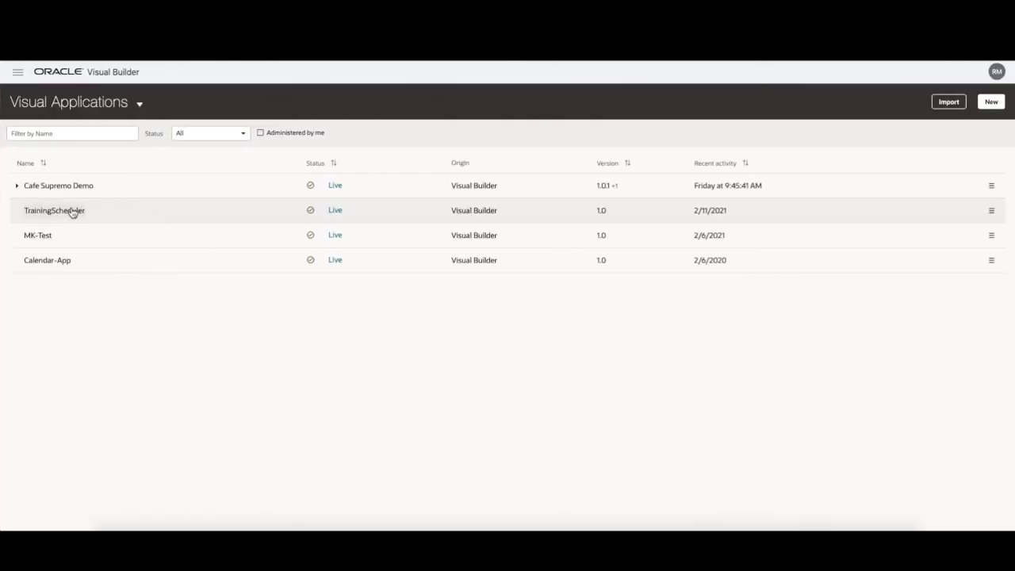
pyautogui.click(69, 211)
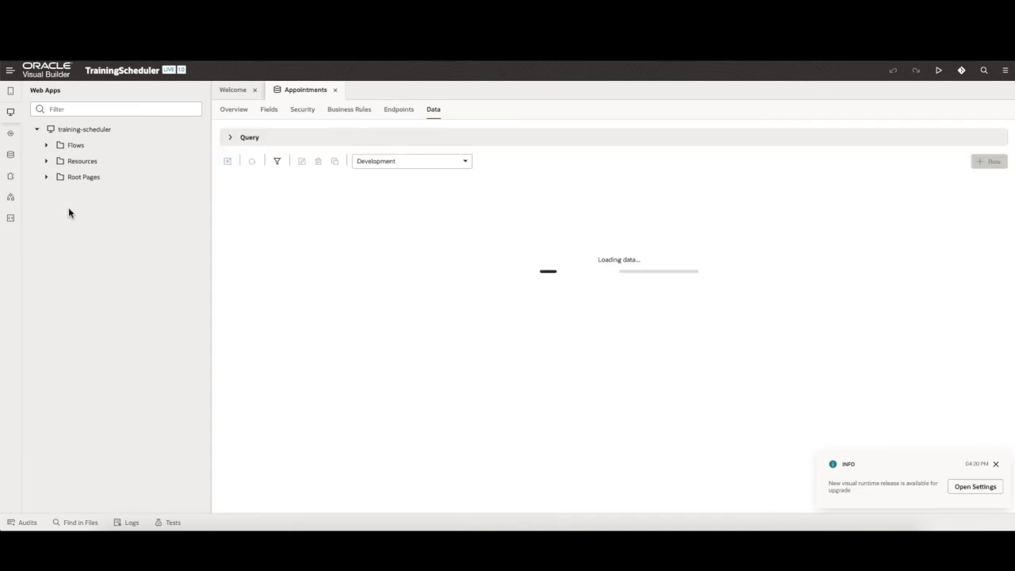
pyautogui.click(11, 155)
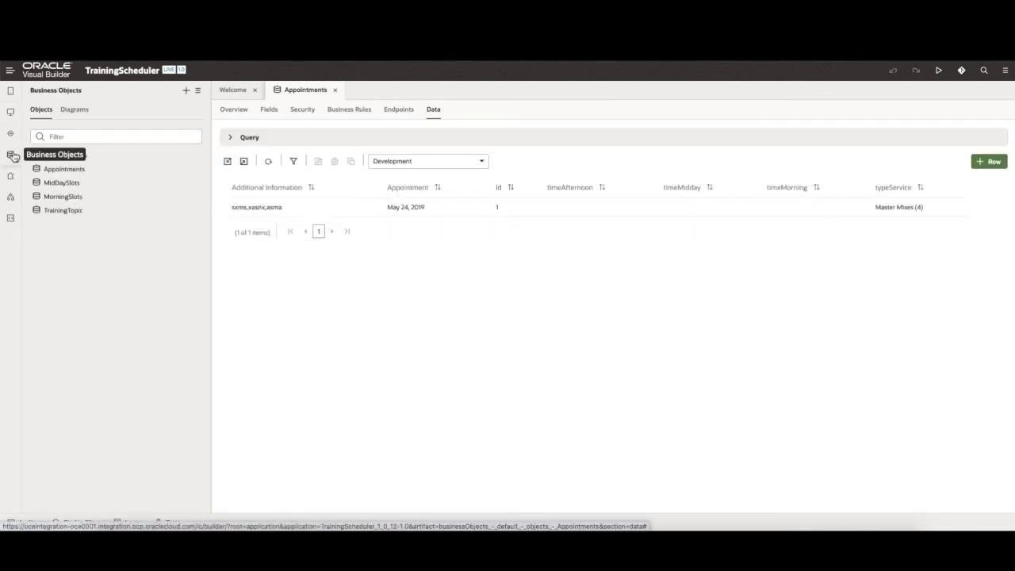
pyautogui.click(56, 172)
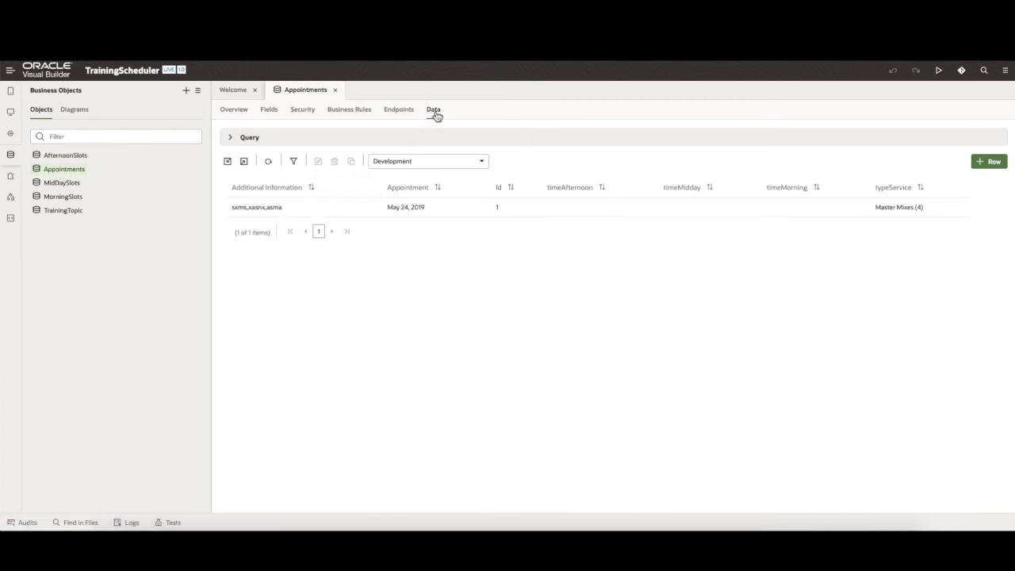
pyautogui.click(467, 163)
pyautogui.click(382, 224)
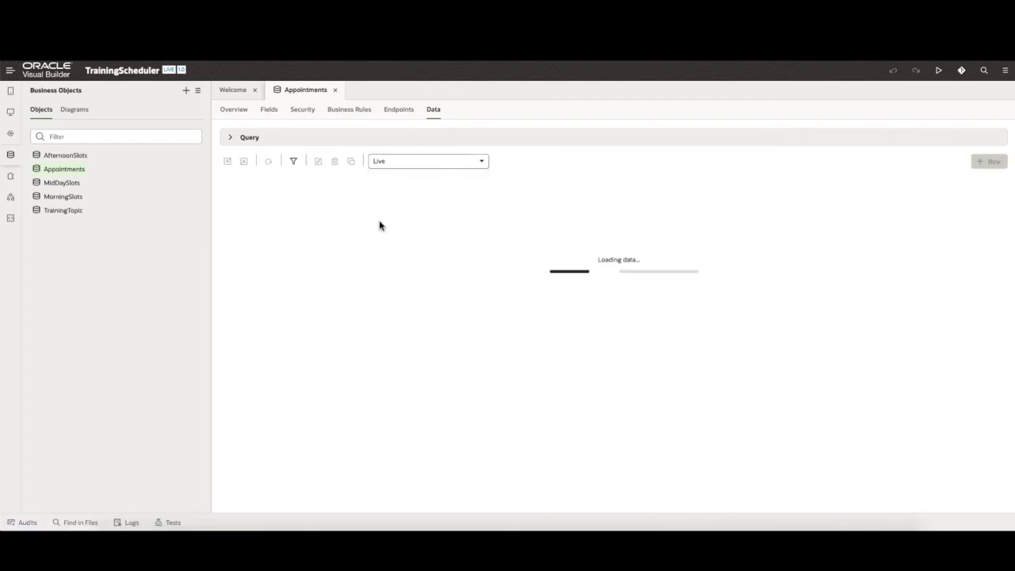
pyautogui.click(338, 245)
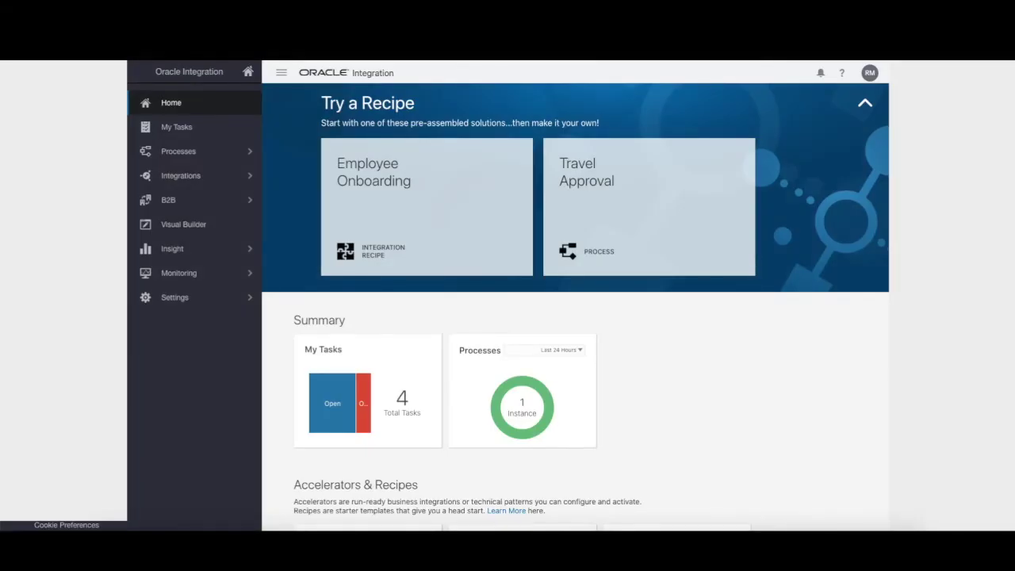
# From My Tasks, initiate a request with the Start Cafe Supremo Intranet Training (1.0) form.
pyautogui.click(209, 132)
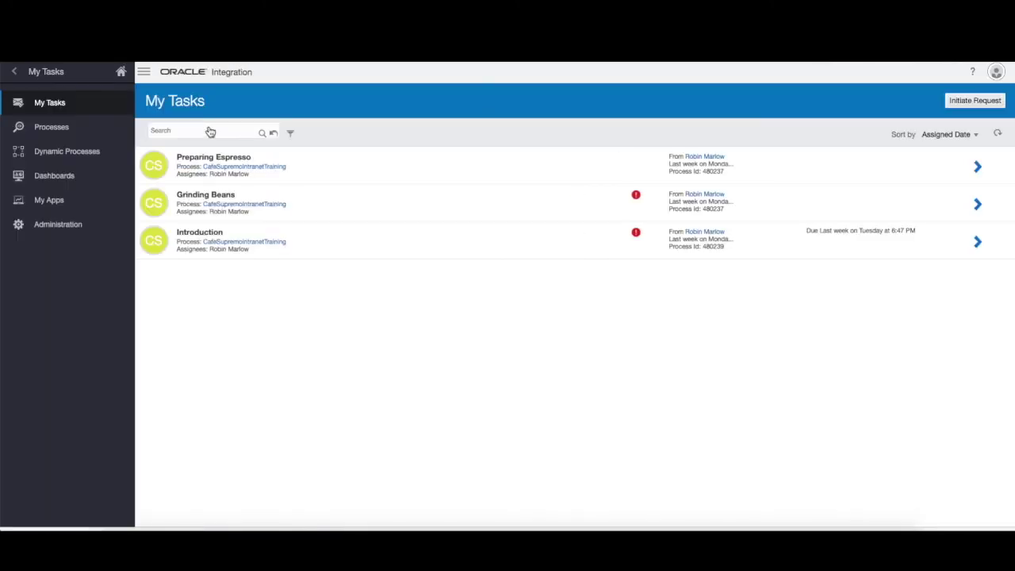
pyautogui.click(974, 108)
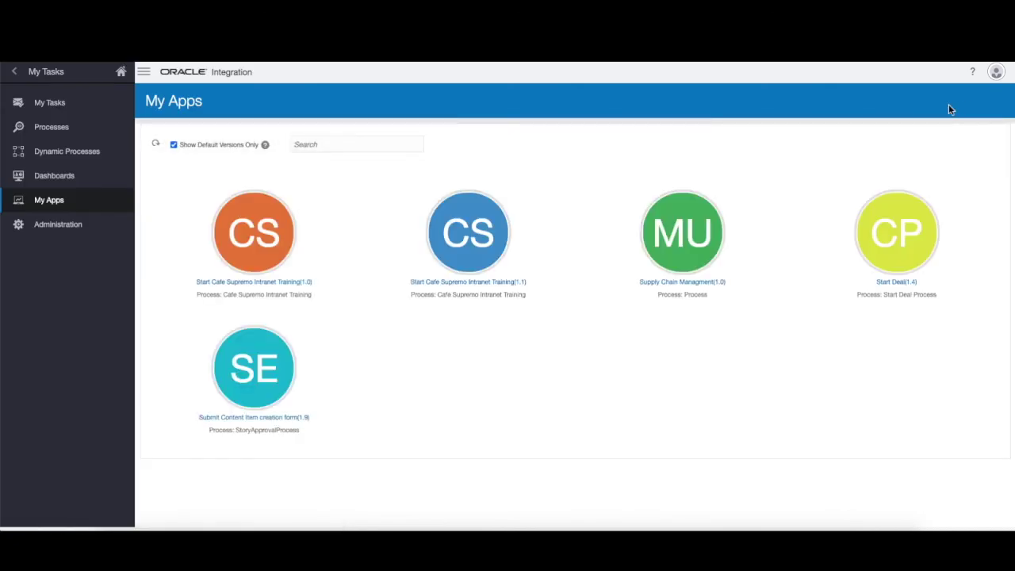
pyautogui.click(268, 235)
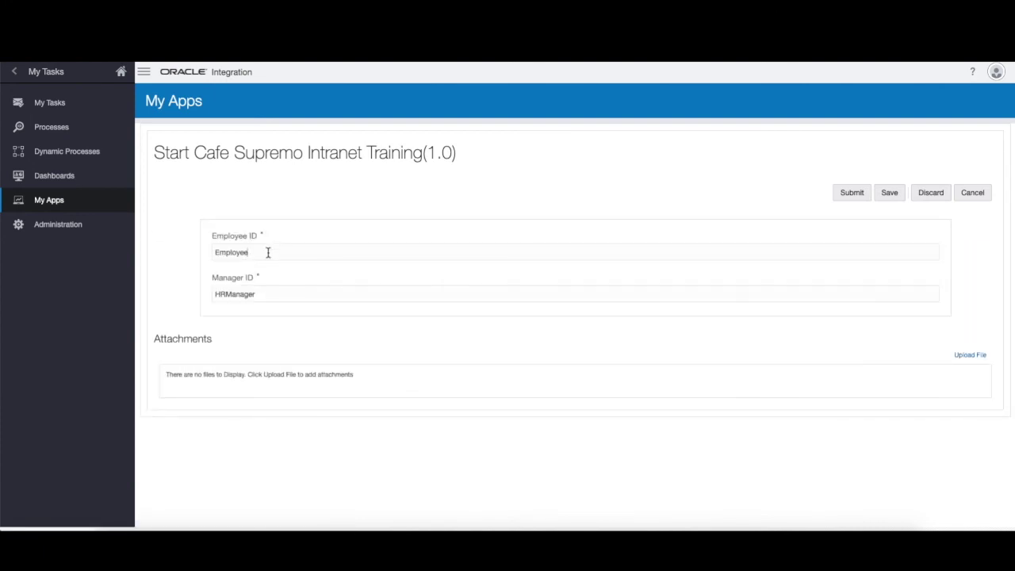
# Enter the user's ID as both Employee ID and Manager ID and submit the form.
pyautogui.moveTo(268, 252); pyautogui.dragTo(203, 254)
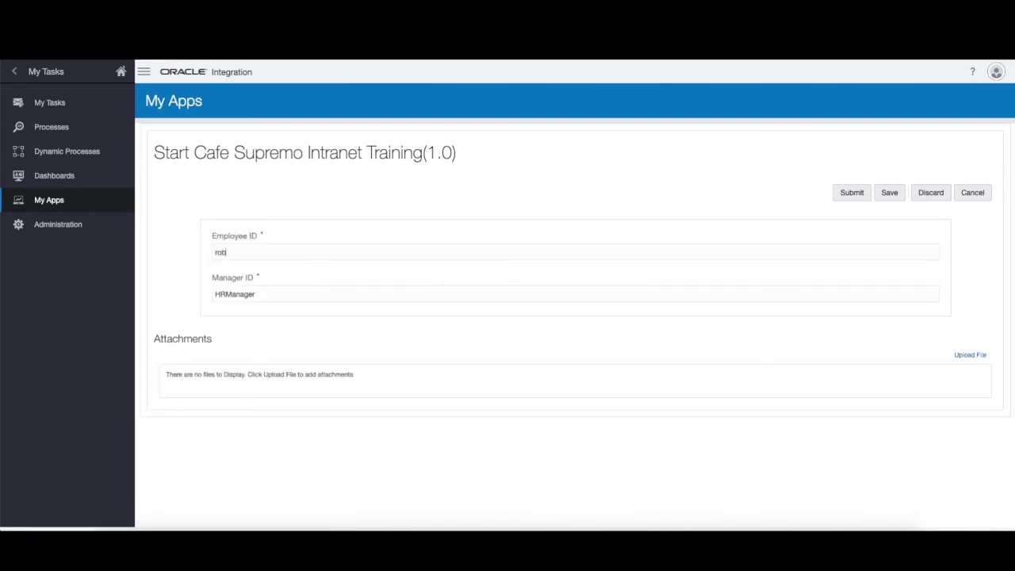
pyautogui.hotkey('ctrl', 'a')
pyautogui.hotkey('ctrl', 'c')
pyautogui.press('Tab')
pyautogui.hotkey('ctrl', 'v')
pyautogui.click(664, 198)
pyautogui.click(856, 198)
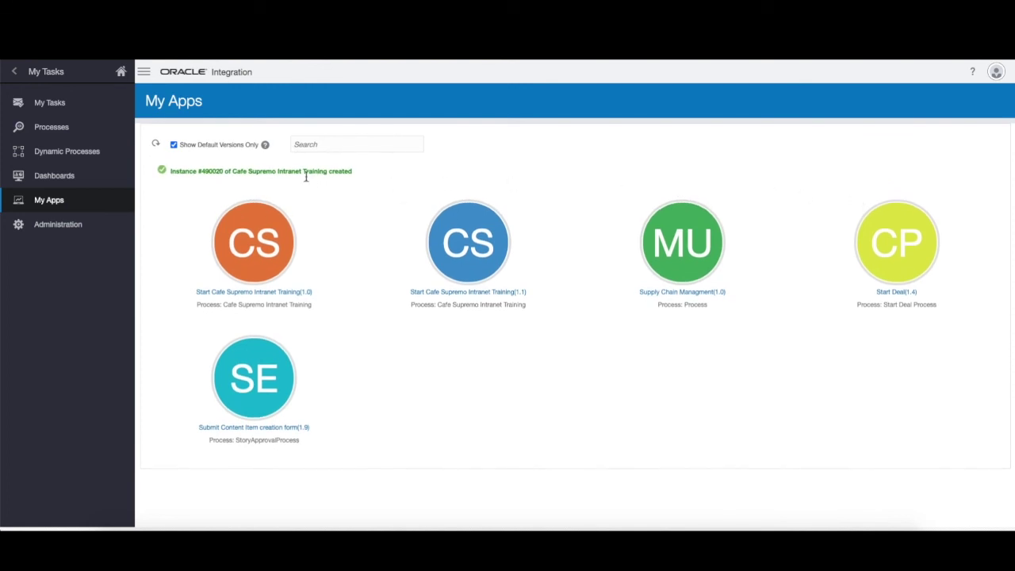
# Open instance #490020 of Cafe Supremo Intranet Training from Processes and review its details.
pyautogui.click(64, 129)
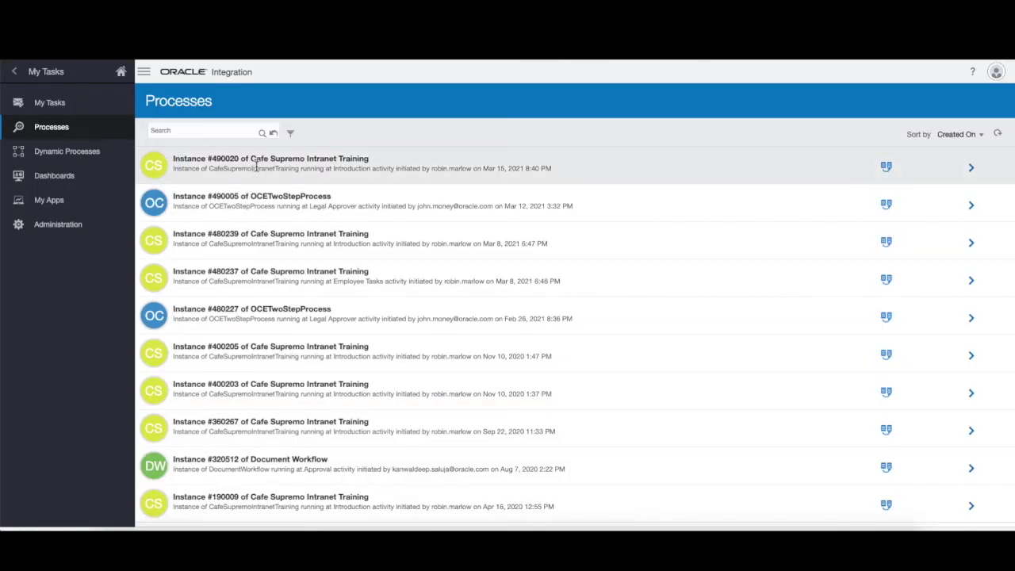
pyautogui.click(256, 164)
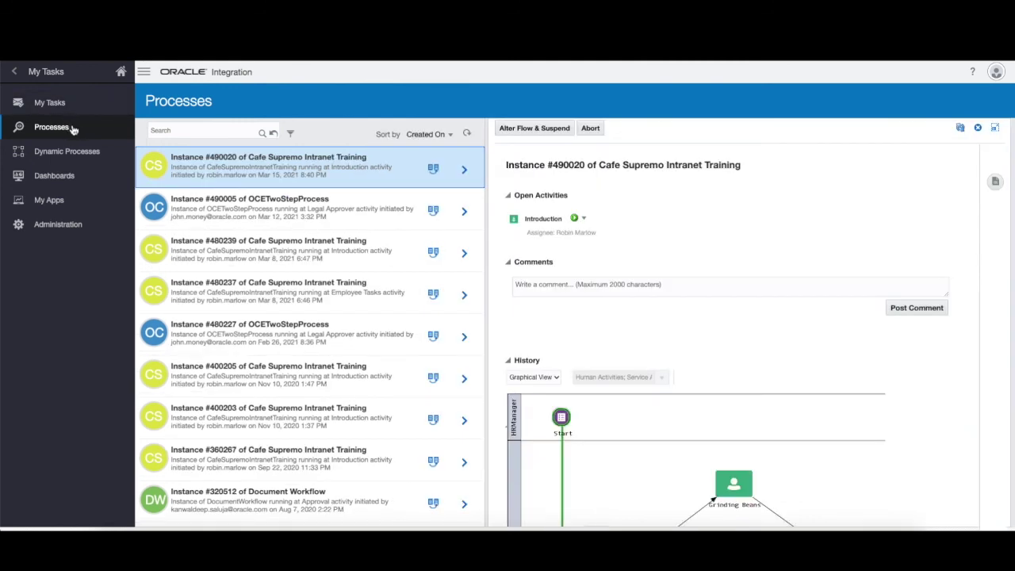
pyautogui.scroll(-2, 770, 327)
pyautogui.scroll(-4, 770, 327)
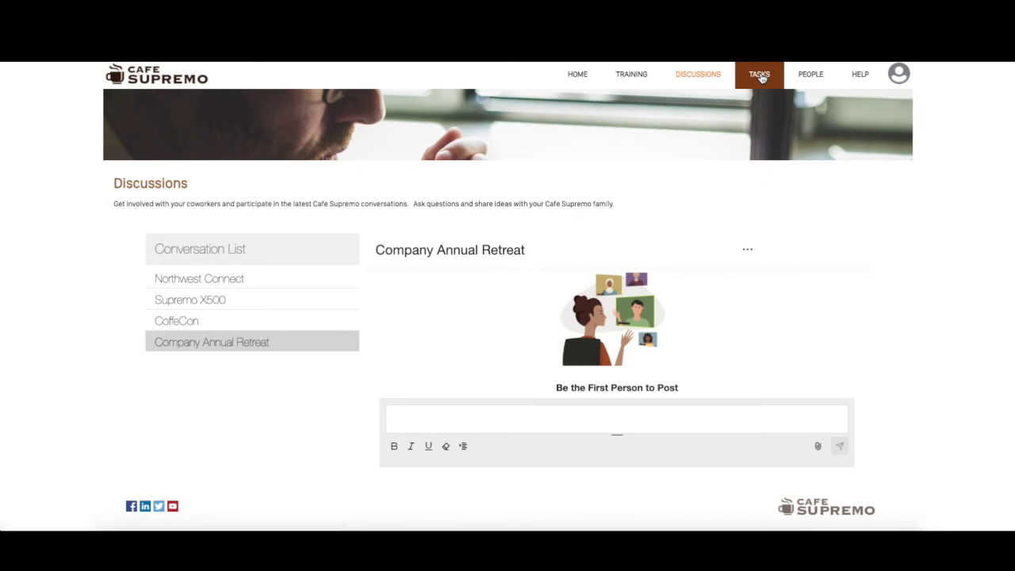
# Open the Introduction task on the intranet Tasks page to reach the Introducing the Supremo X500 video.
pyautogui.click(761, 76)
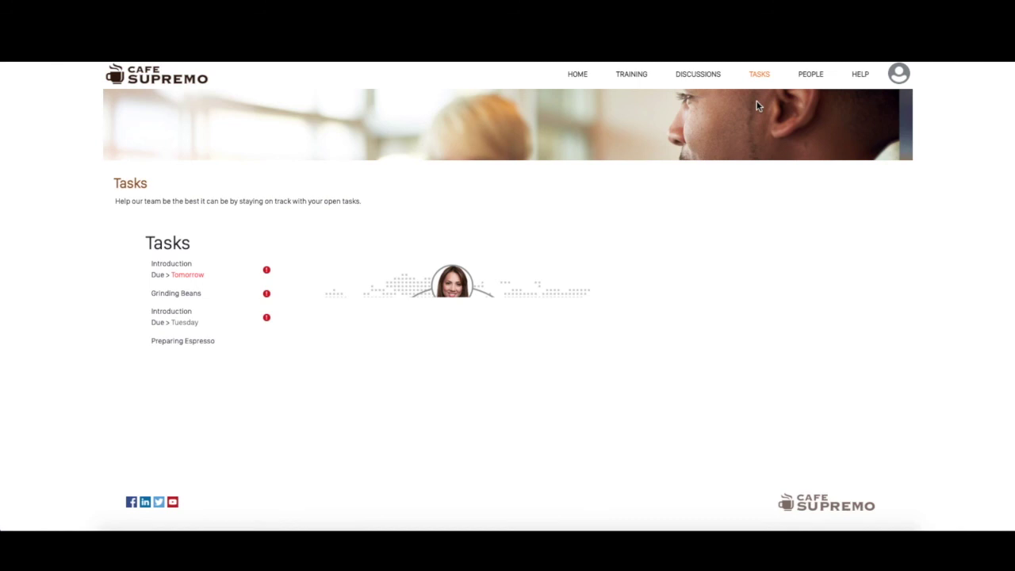
pyautogui.click(169, 272)
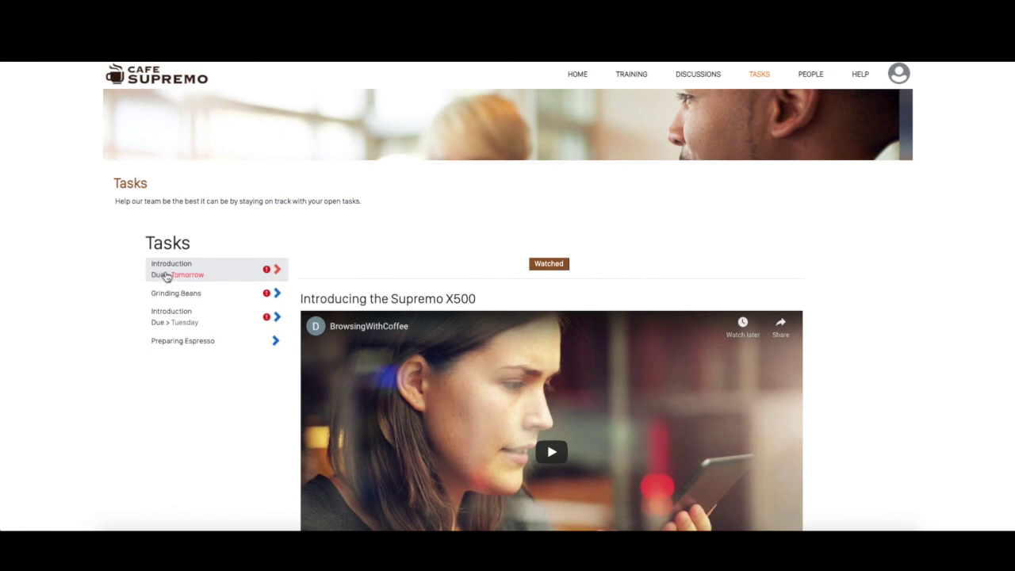
pyautogui.scroll(-3, 436, 374)
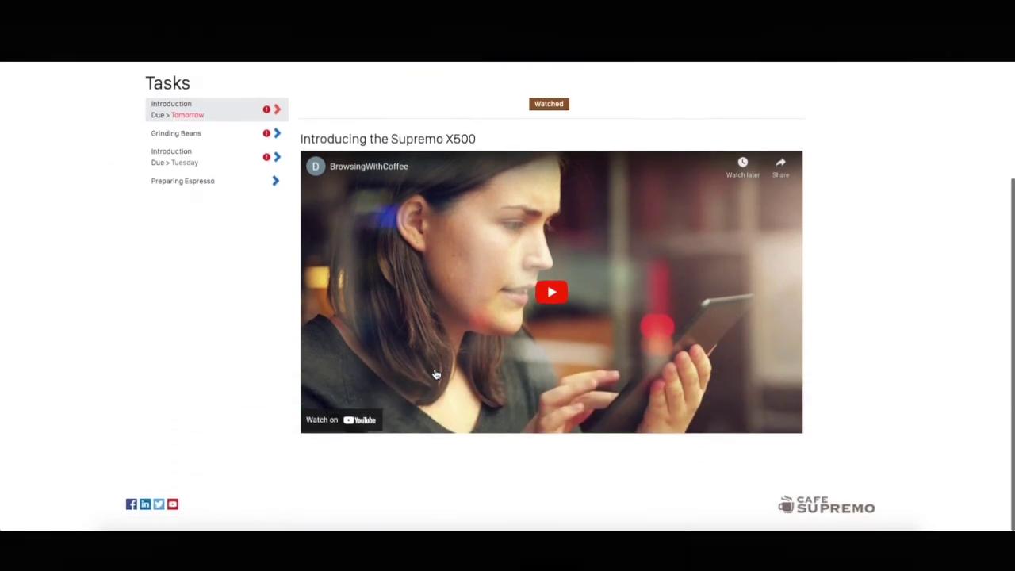